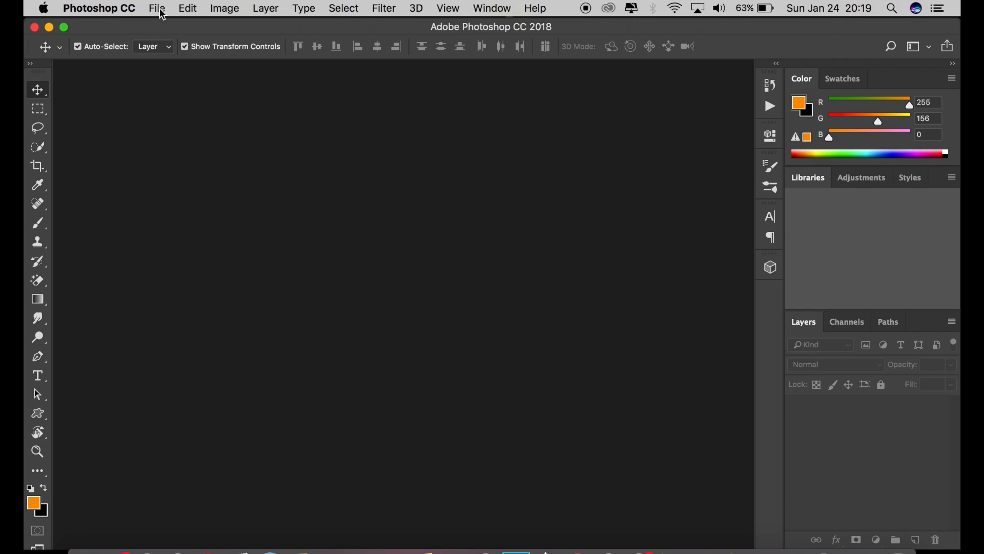
Step: Open the photo IMG_0427.JPG from the Desktop folder
click(158, 9)
click(170, 41)
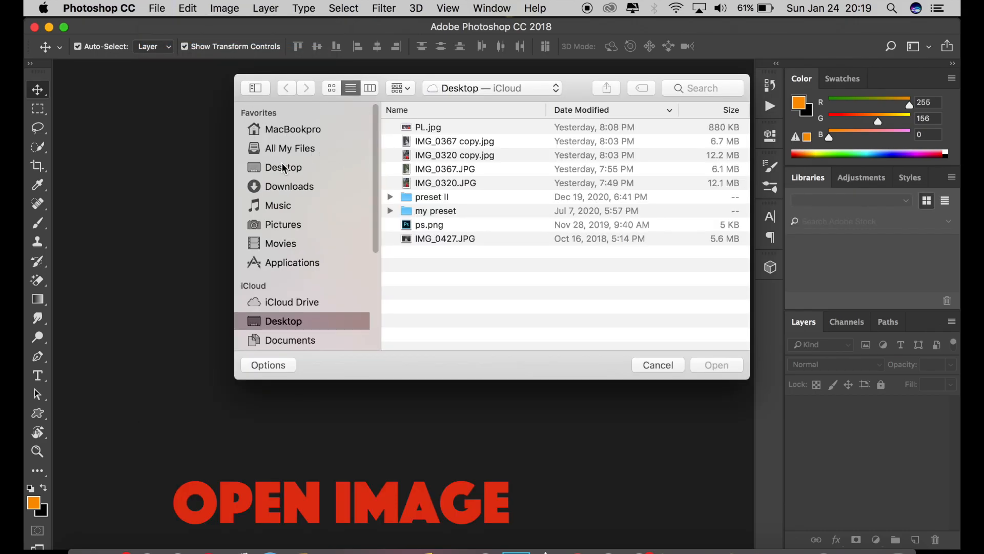
click(284, 167)
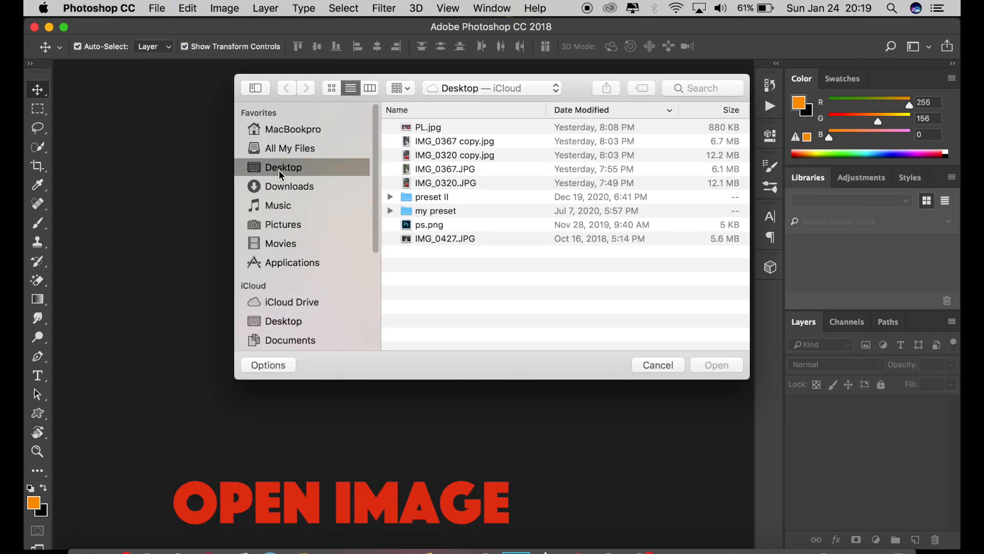
click(447, 243)
click(716, 365)
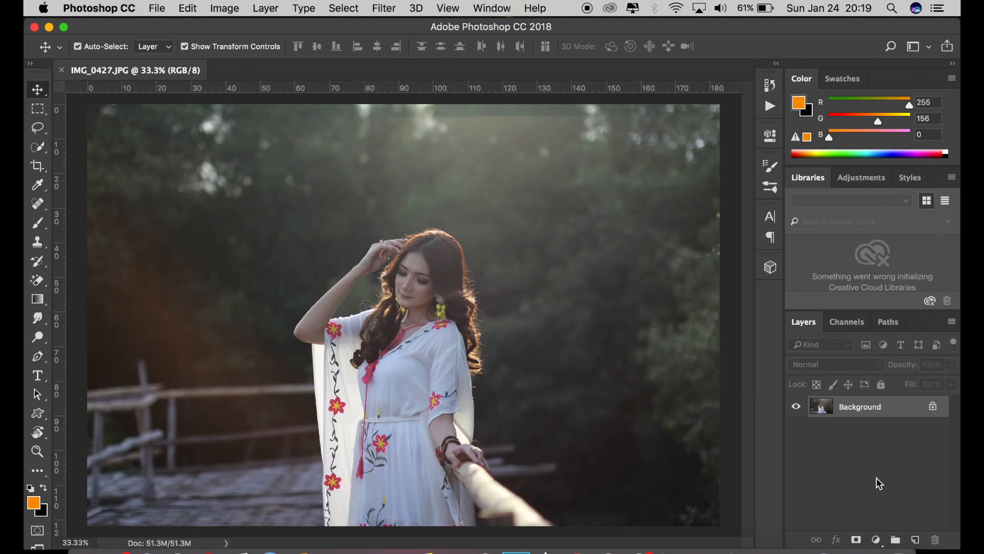
Step: Add a blank layer above the photo and, with the Gradient tool active, set the foreground color to orange ff7200
click(915, 539)
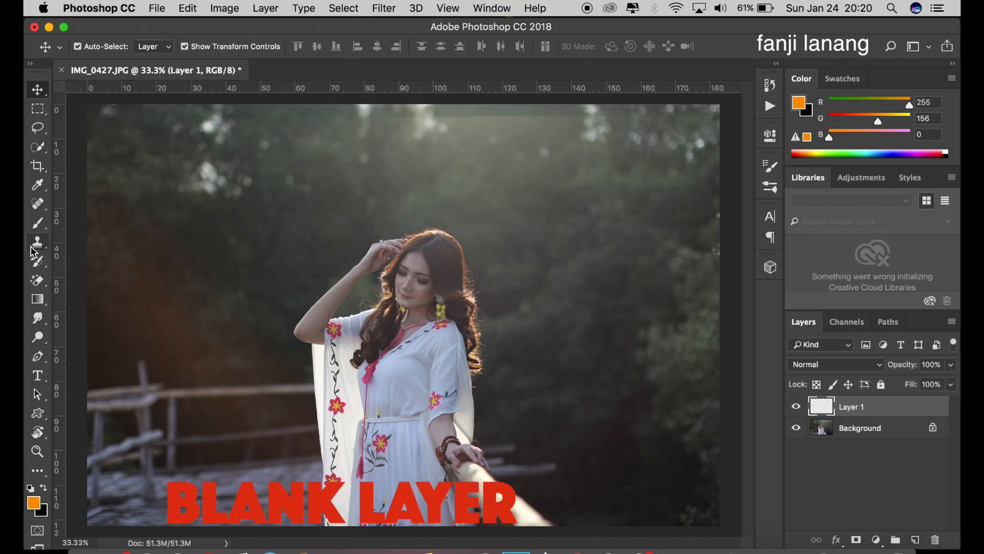
click(43, 299)
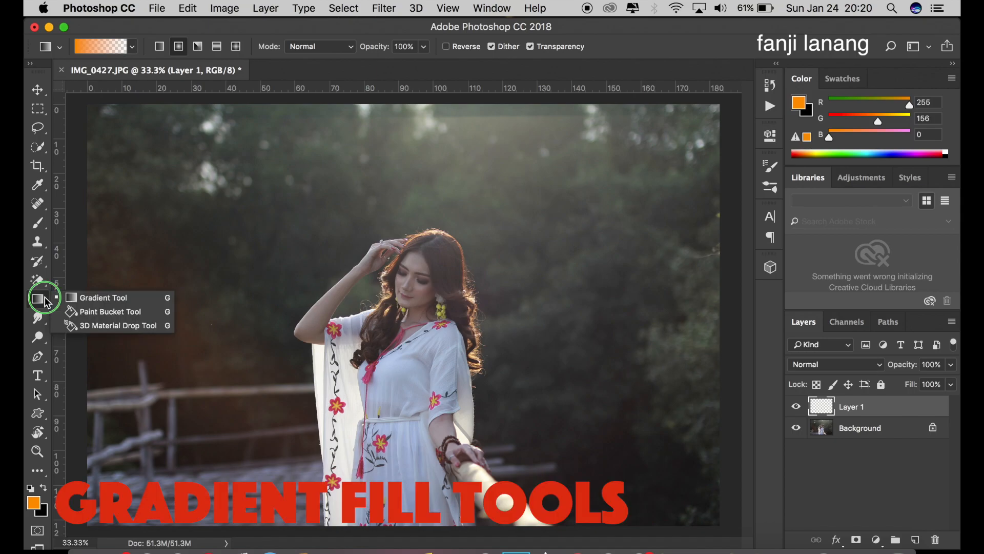
click(67, 298)
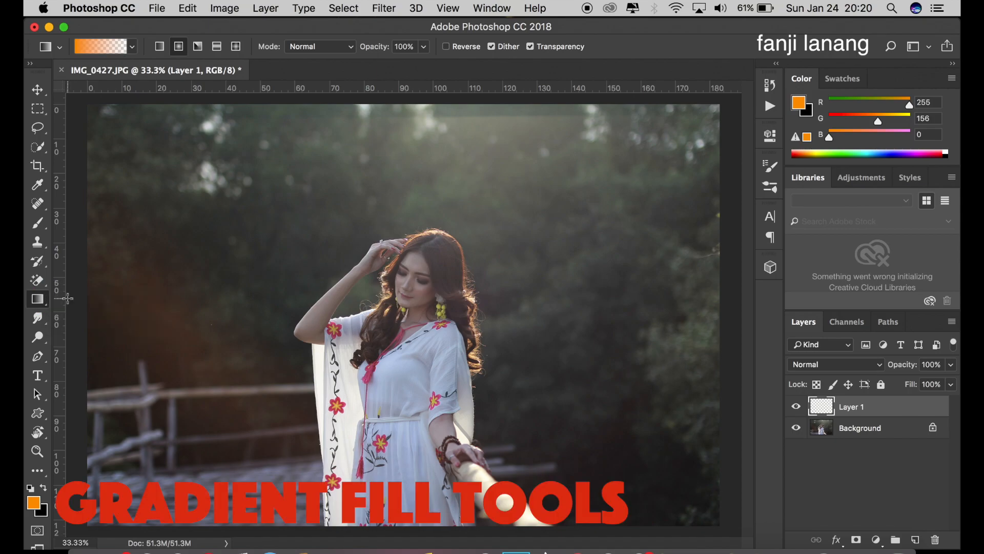
click(33, 502)
click(758, 289)
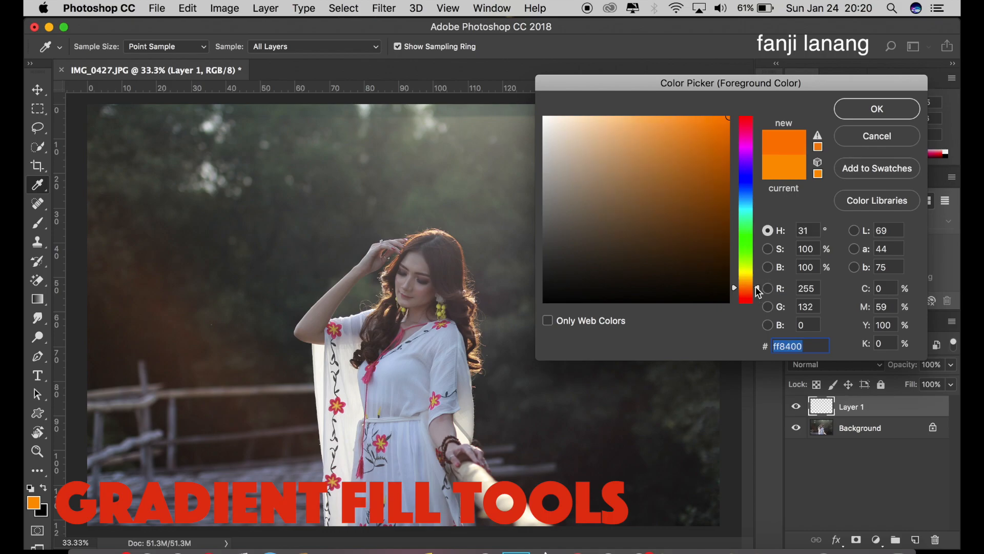
drag(758, 289, 759, 294)
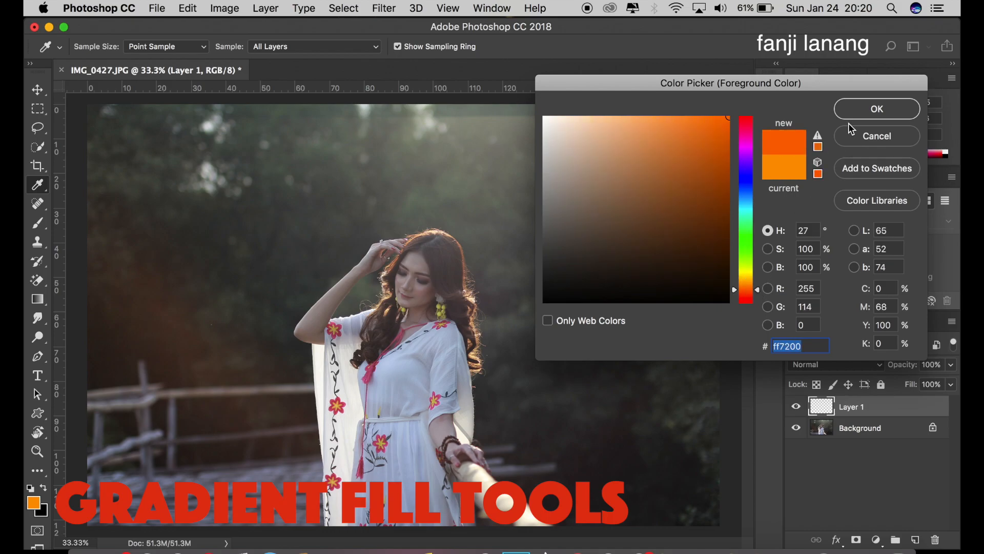
click(854, 108)
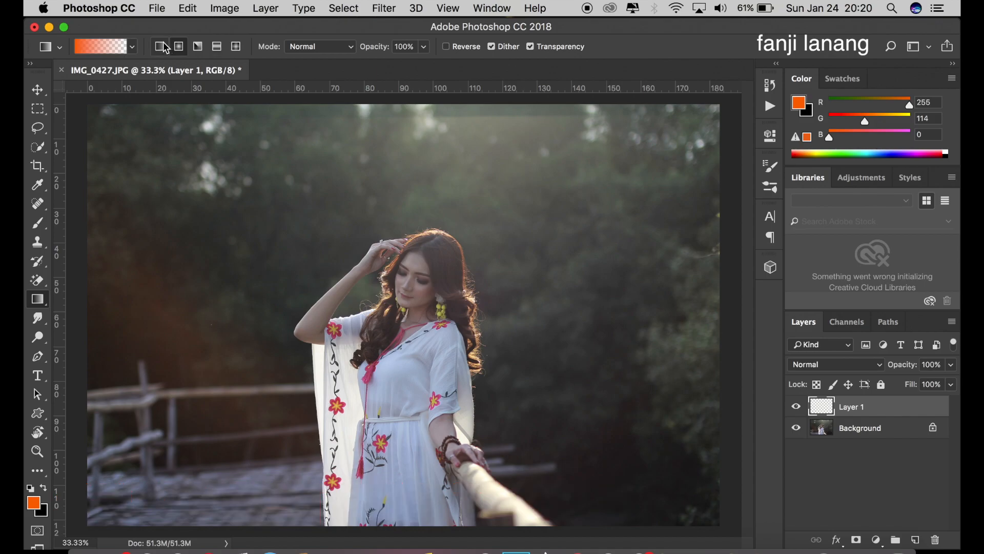
Step: Draw a radial foreground-to-transparent gradient on the blank layer, from the photo's top edge down to the woman's head
click(133, 47)
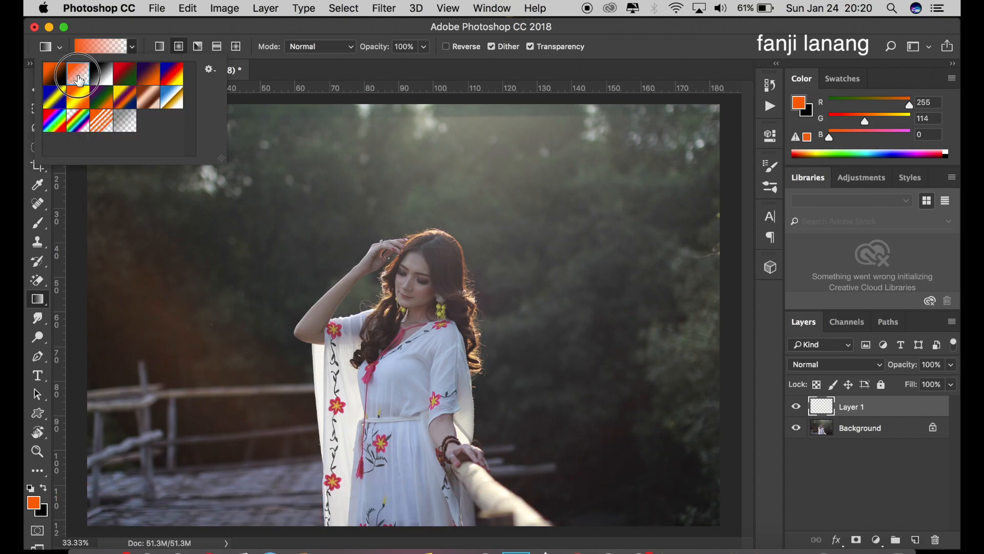
click(701, 53)
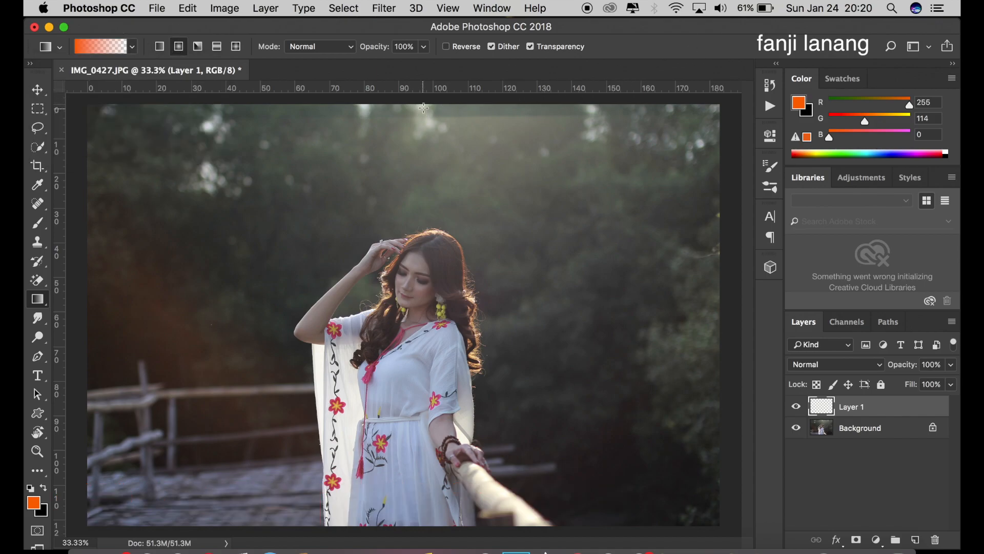
drag(423, 106, 413, 233)
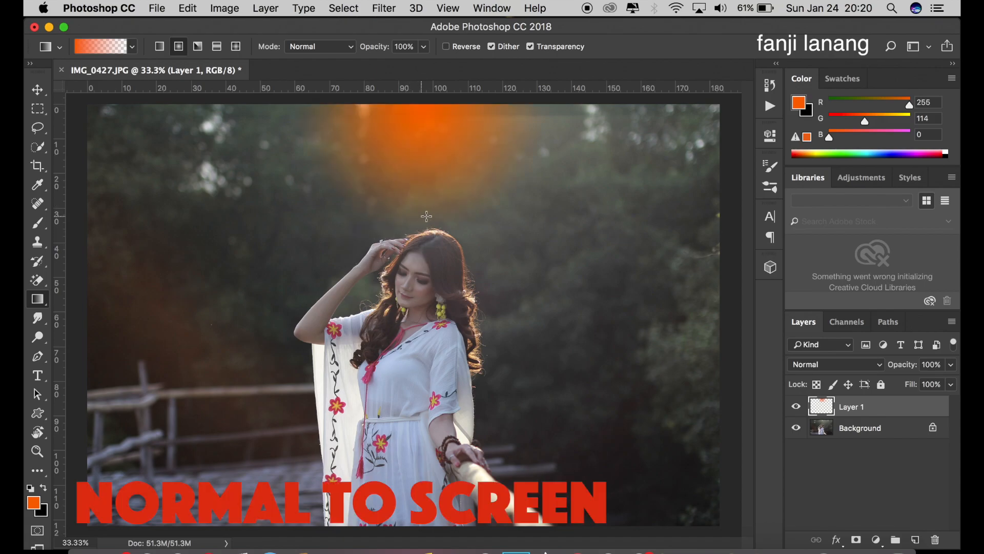
Step: Set the orange glow layer's blend mode to Screen and its opacity to 63%, then activate the Move tool
click(823, 365)
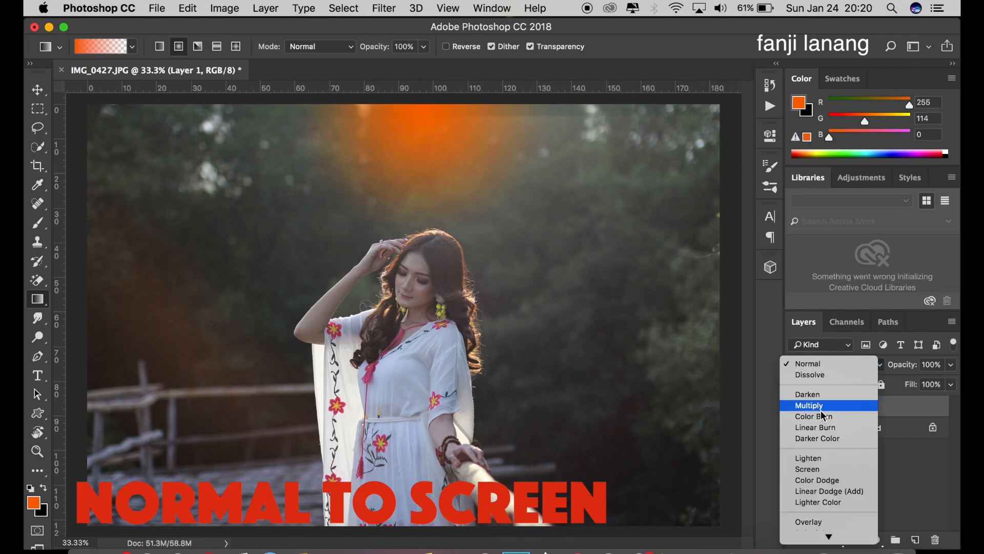
click(825, 468)
click(951, 365)
drag(937, 381, 929, 384)
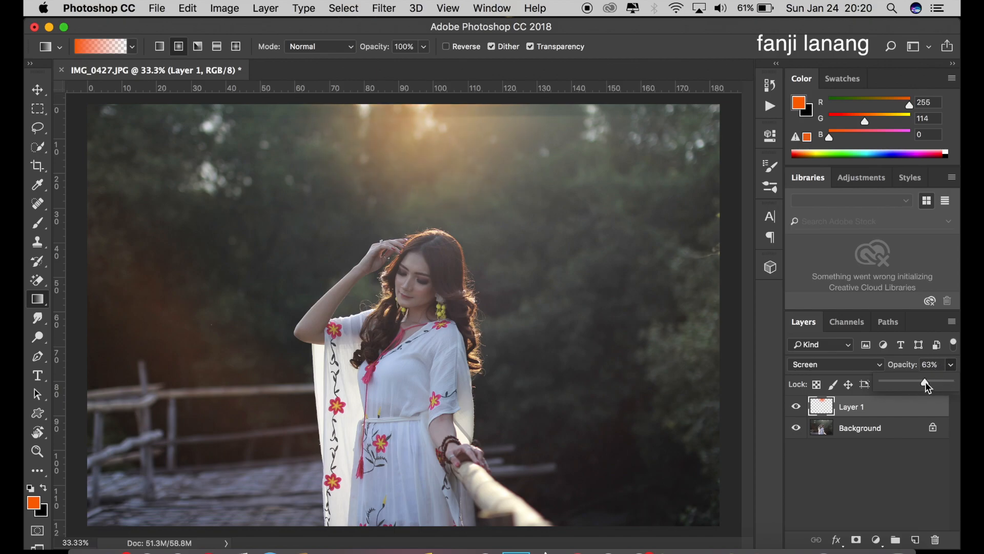
click(38, 90)
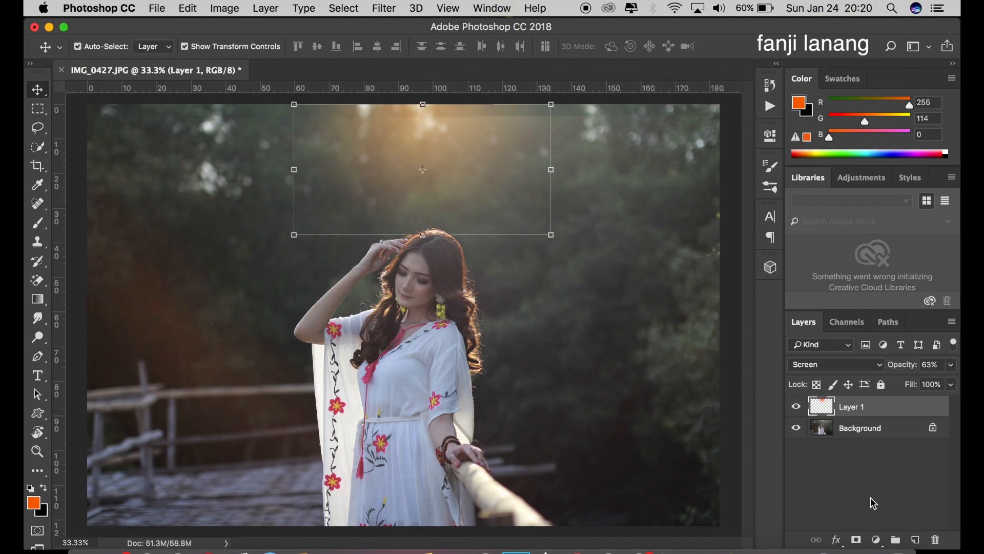
Step: Add a gradient fill layer above the glow and choose the Spectrum preset for its gradient
click(877, 540)
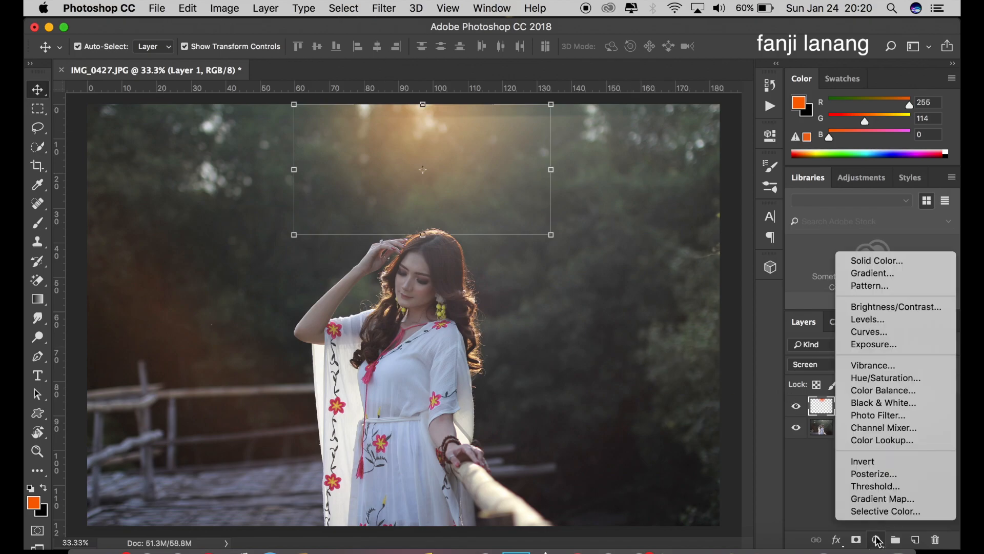
click(879, 275)
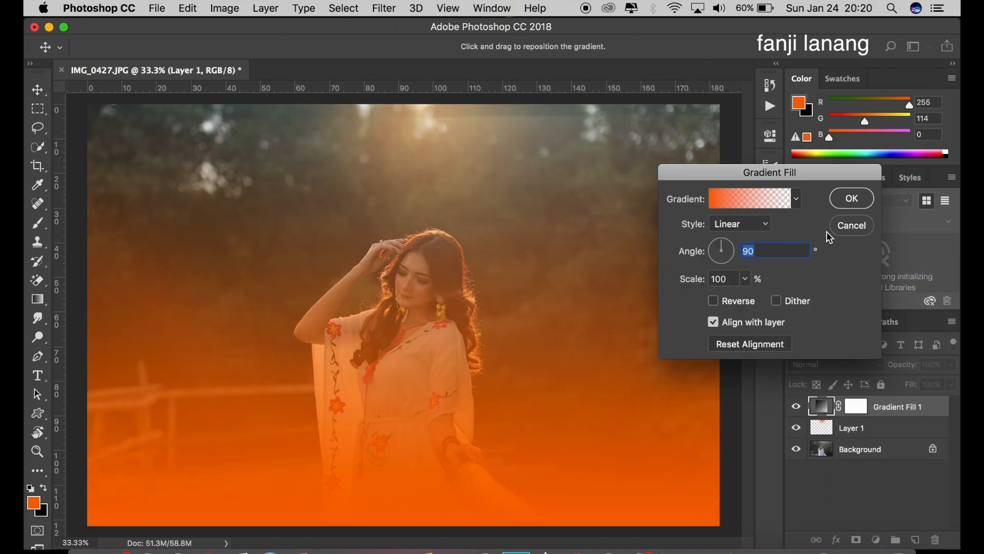
click(773, 198)
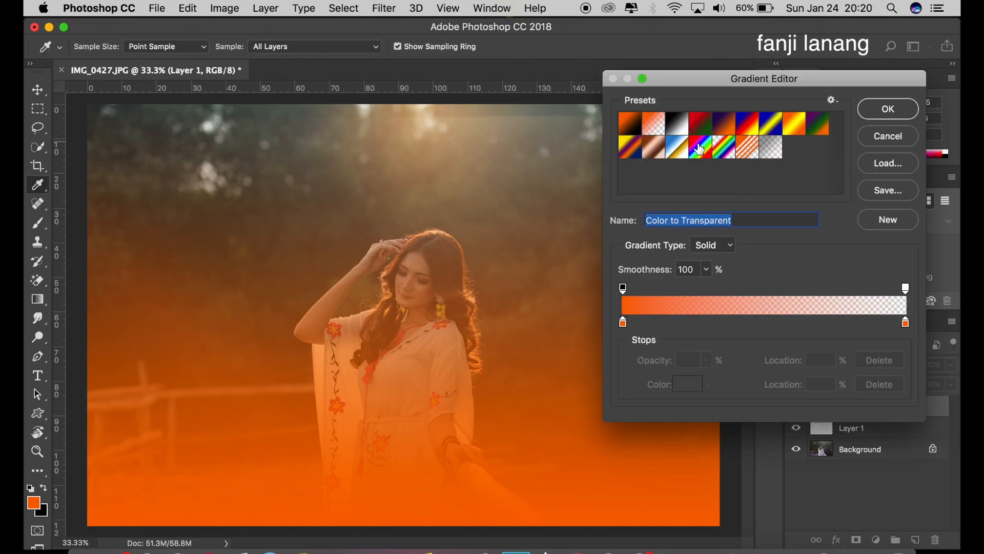
click(700, 149)
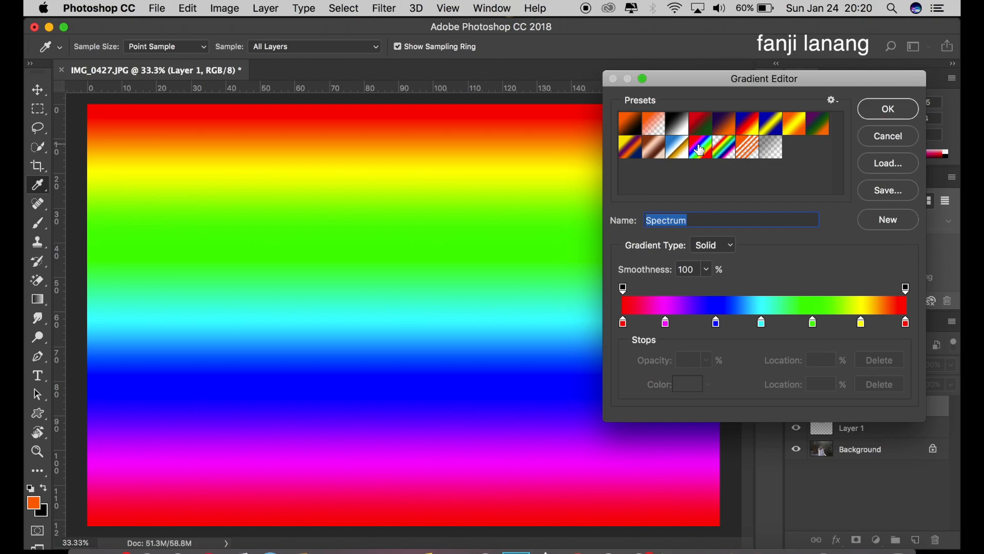
Step: Change the gradient type to Noise with the HSB color model and a roughness of 100%
click(731, 247)
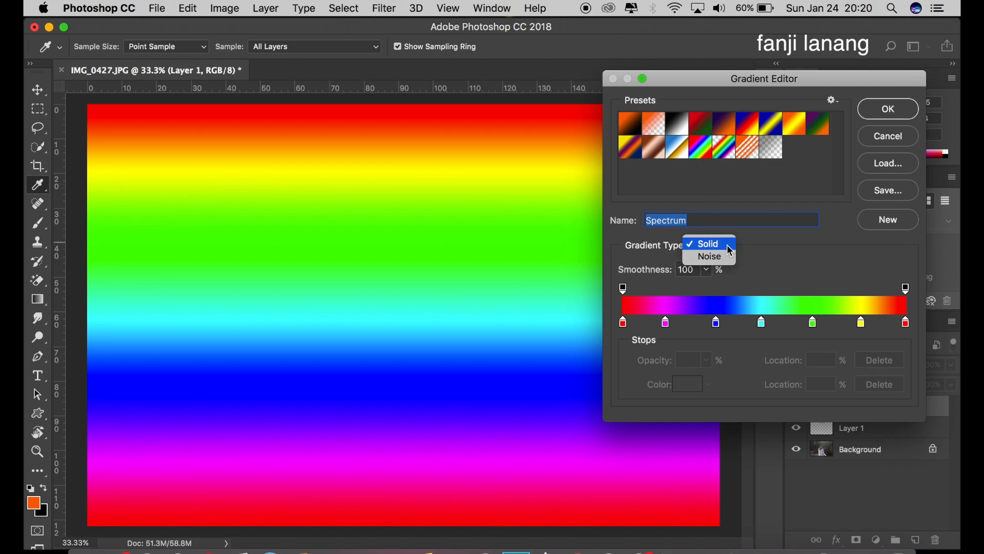
click(711, 256)
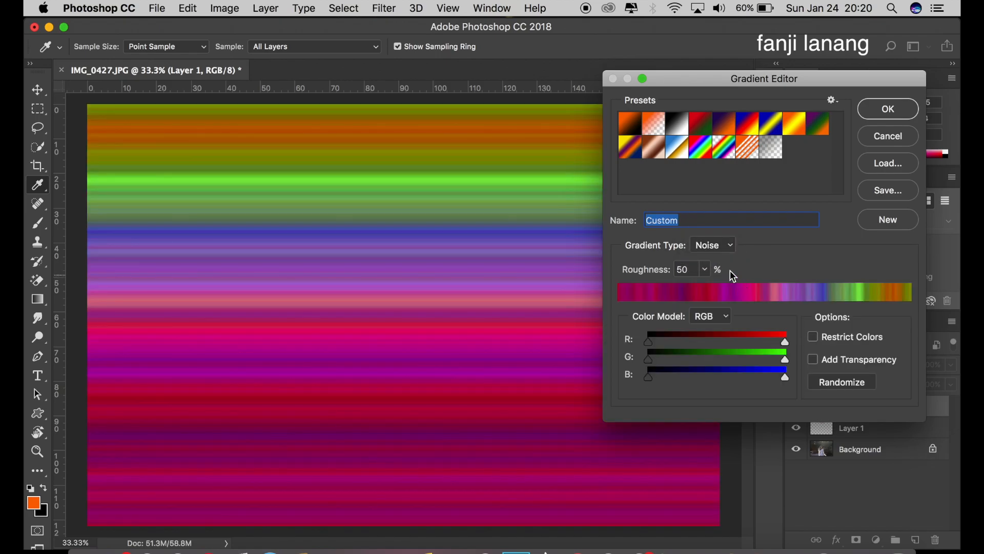
click(729, 318)
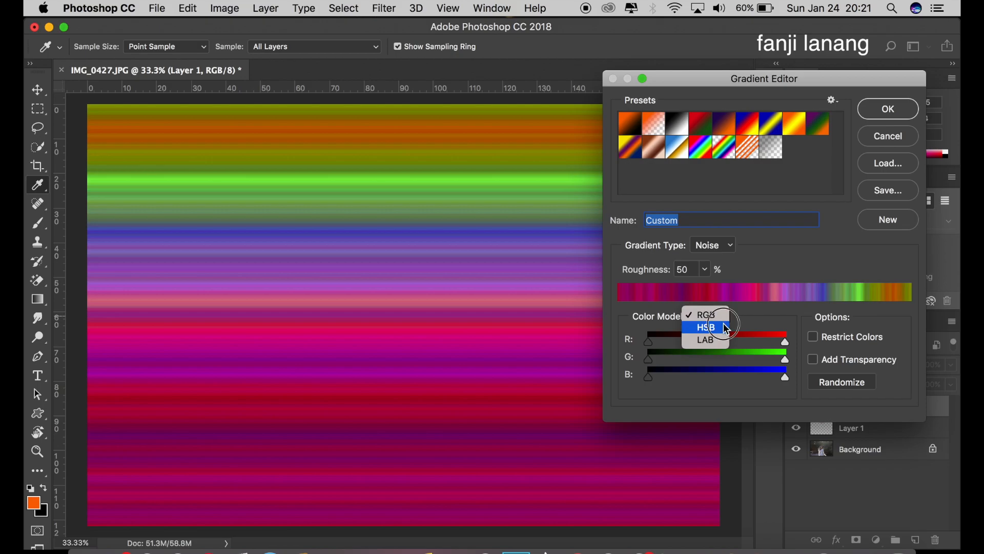
click(726, 328)
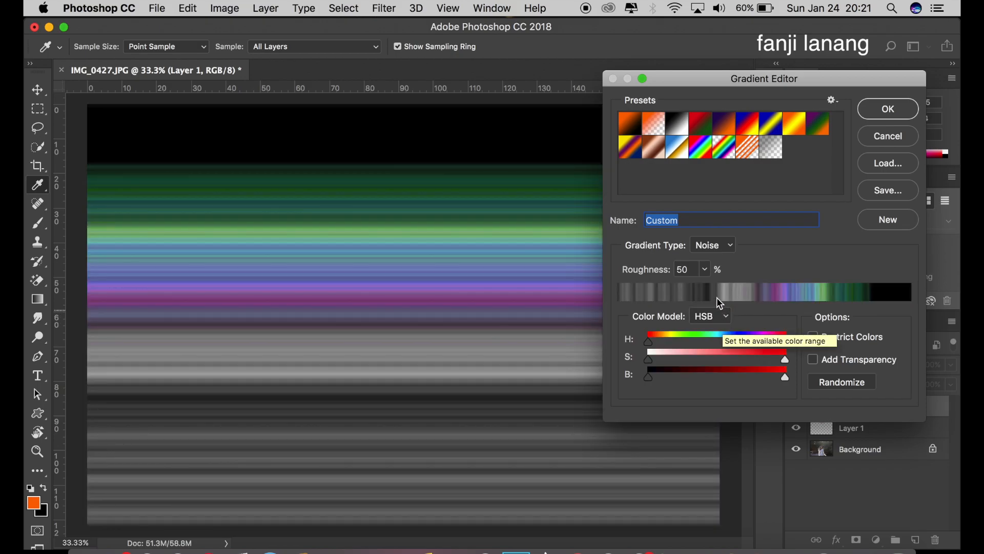
click(705, 269)
drag(711, 293, 744, 295)
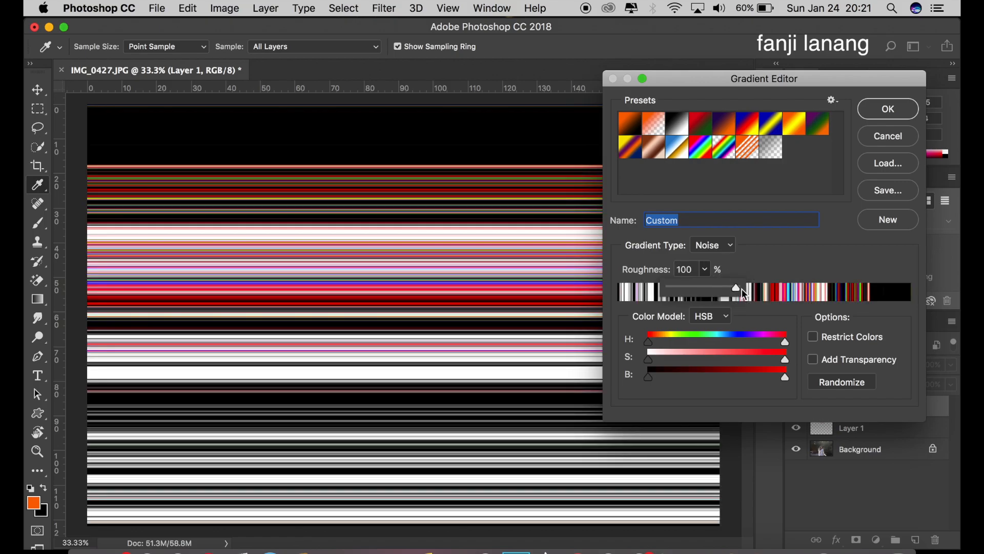
click(765, 263)
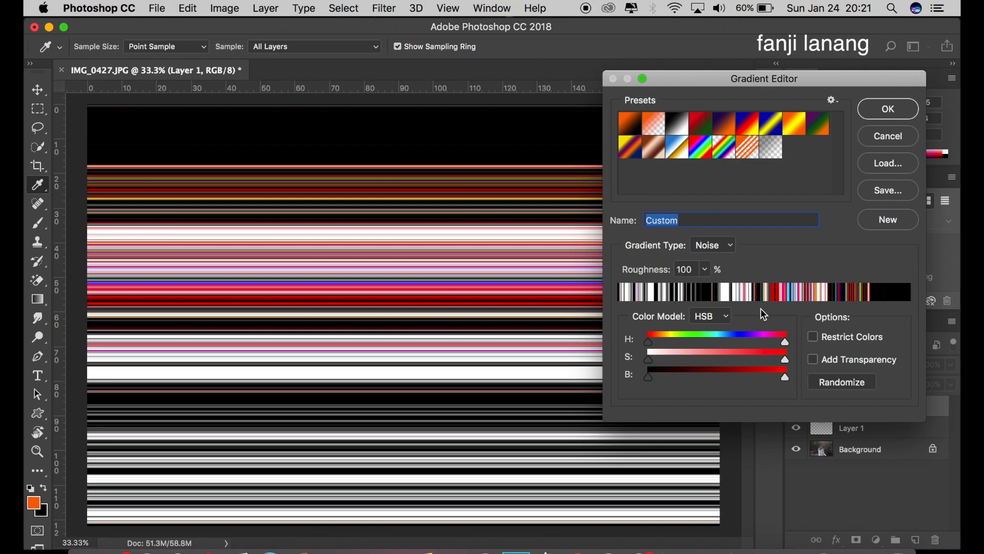
Step: Reduce the noise gradient's maximum saturation to zero, enable Add Transparency and Restrict Colors, and accept the gradient
drag(784, 359, 647, 360)
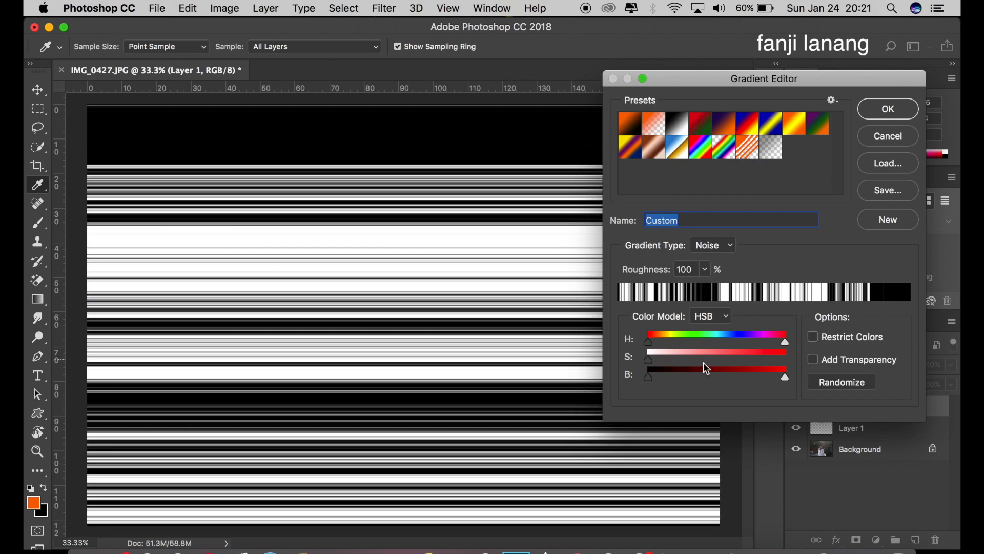
click(813, 359)
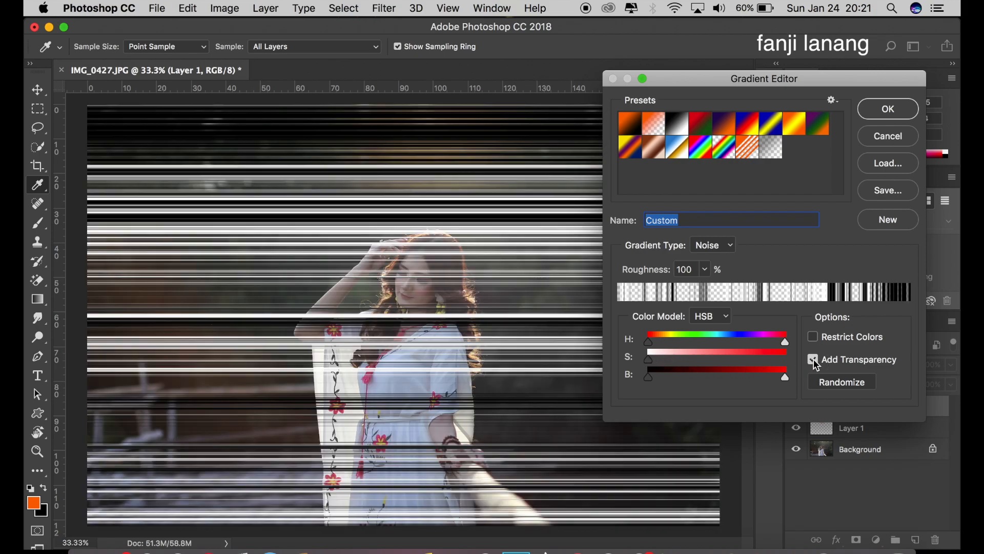
click(813, 337)
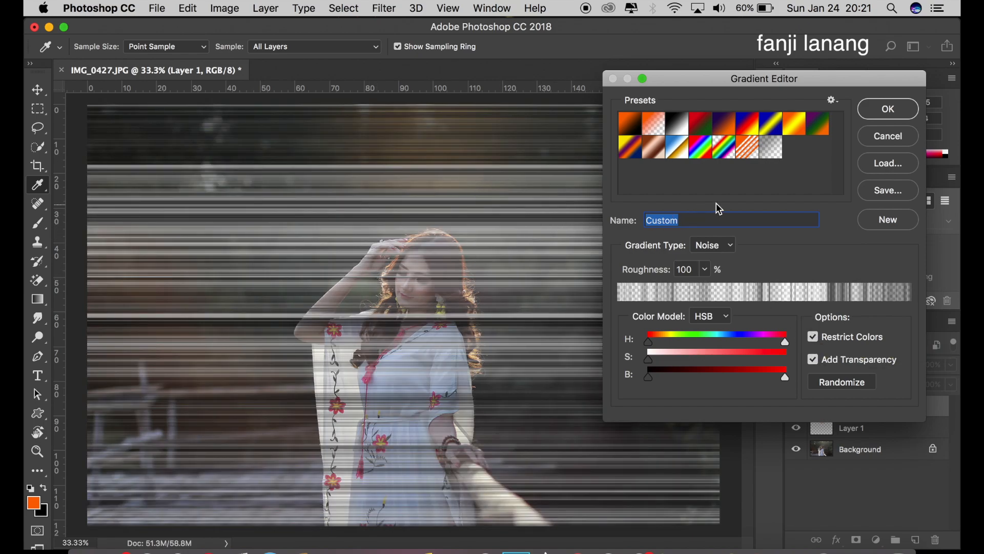
click(873, 116)
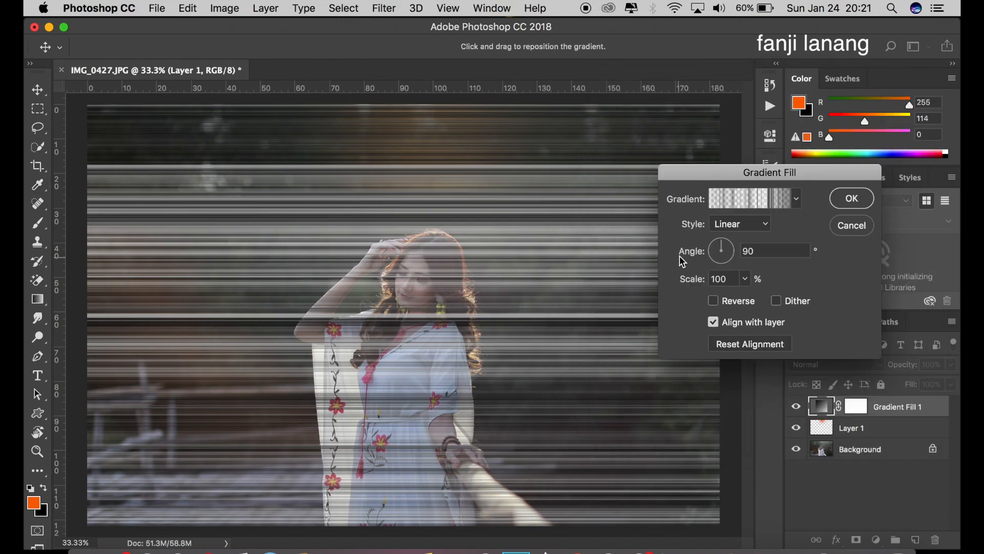
Step: Set the gradient fill style to Angle and move its center to the photo's top edge above the woman's head
click(763, 228)
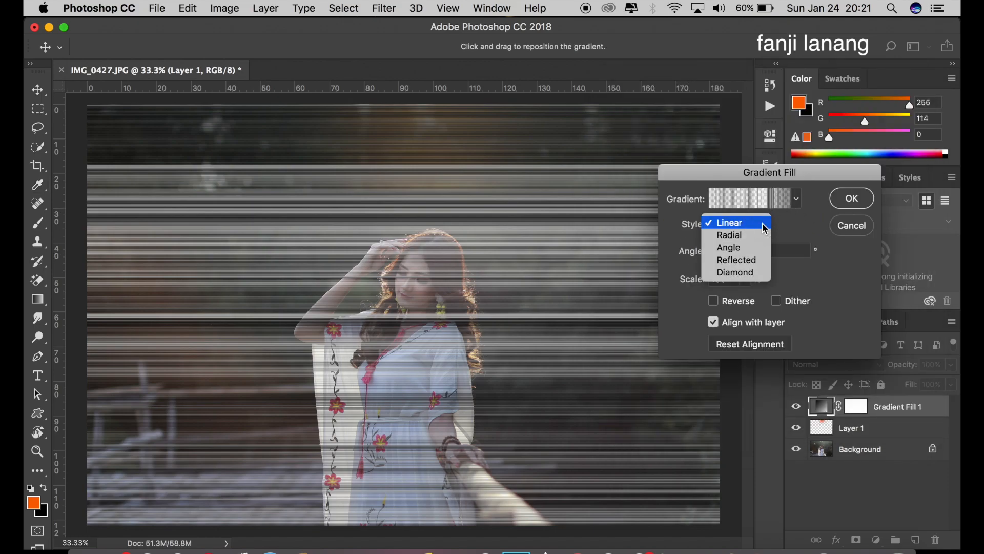
click(764, 236)
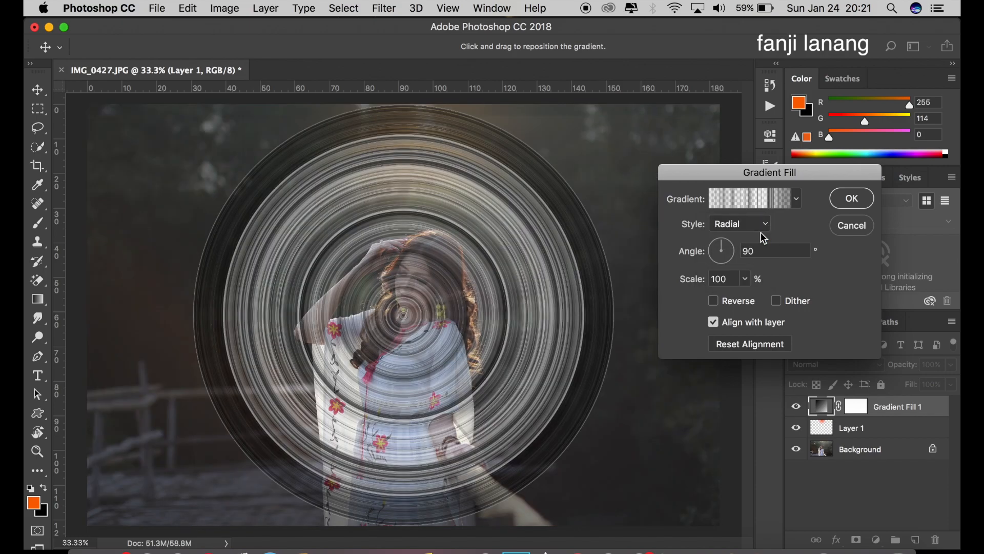
click(765, 229)
click(759, 235)
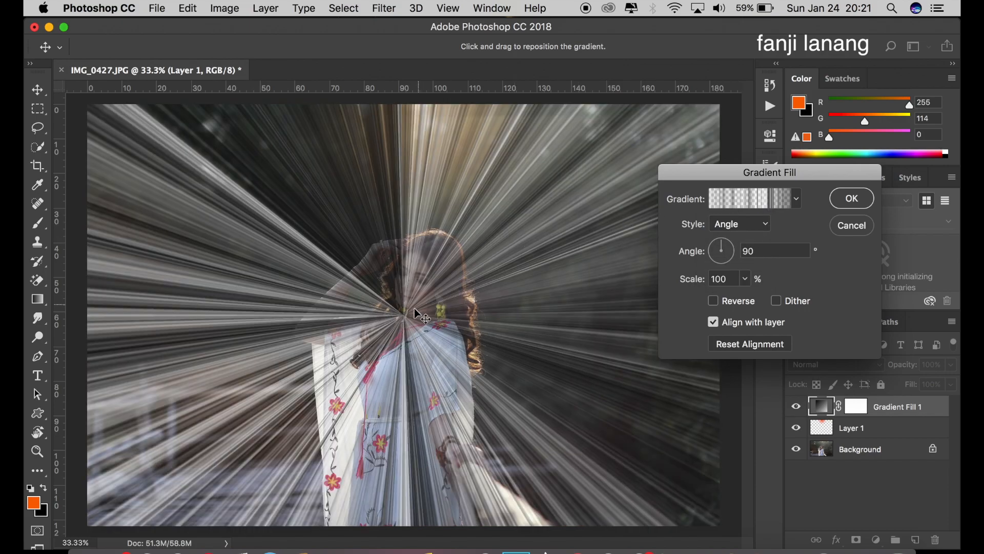
drag(405, 315, 442, 112)
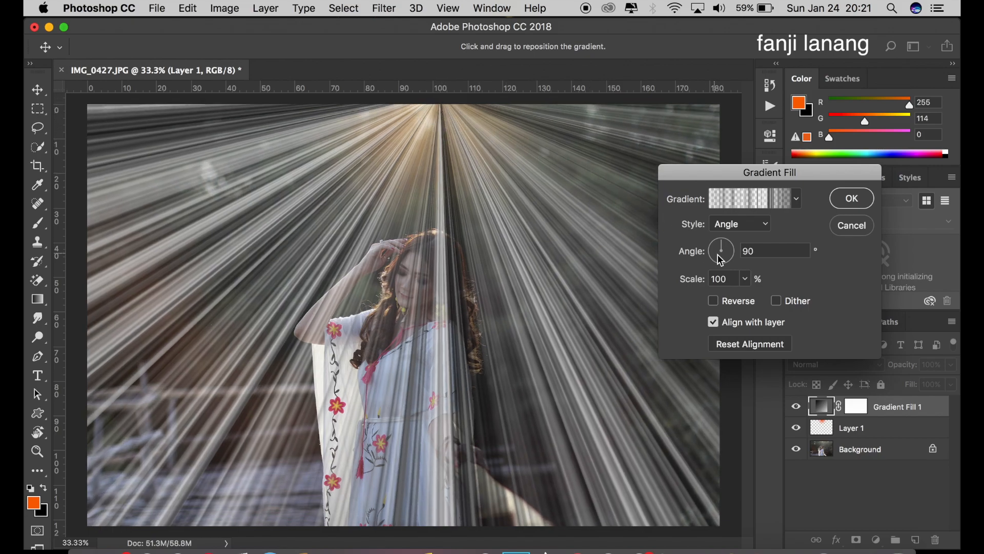
Step: Rotate the gradient fill to an angle of 67.17° and reverse it
click(728, 242)
click(729, 243)
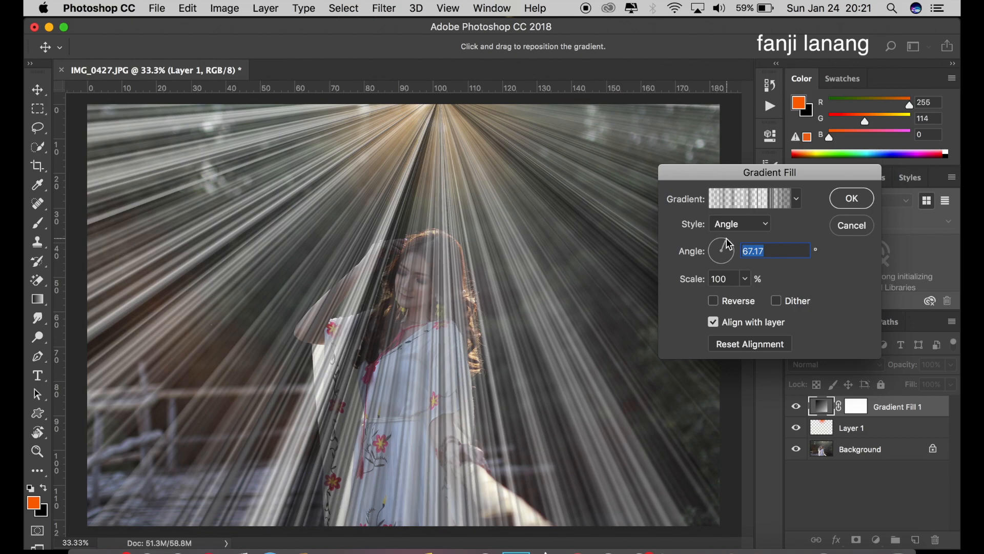
click(720, 305)
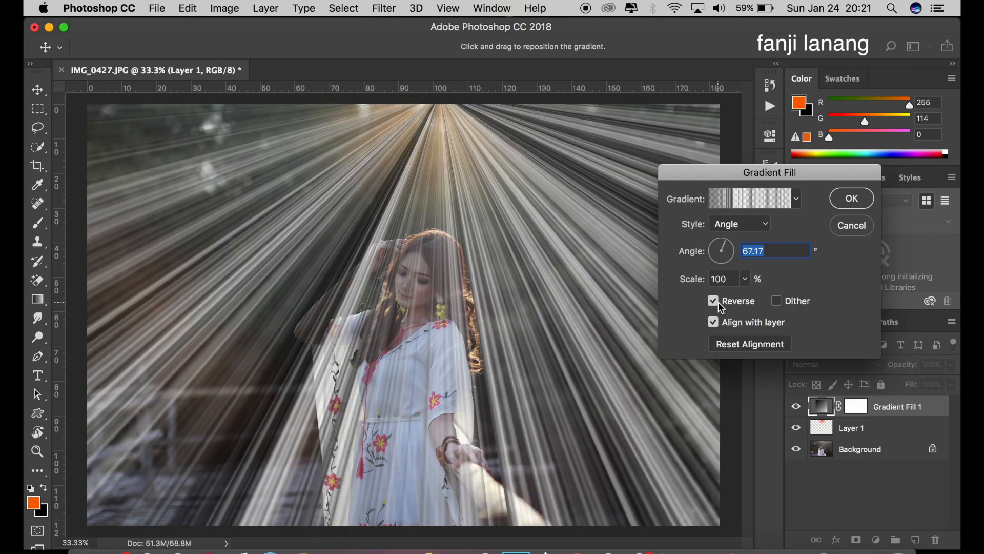
Step: Turn off Reverse for the gradient fill, set its scale to 166%, and accept the fill settings
click(721, 306)
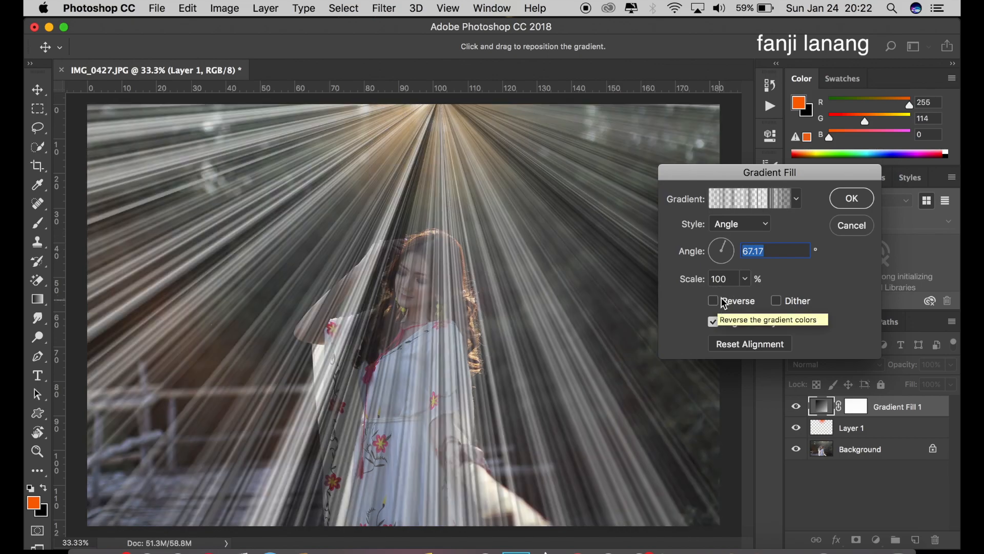
click(745, 278)
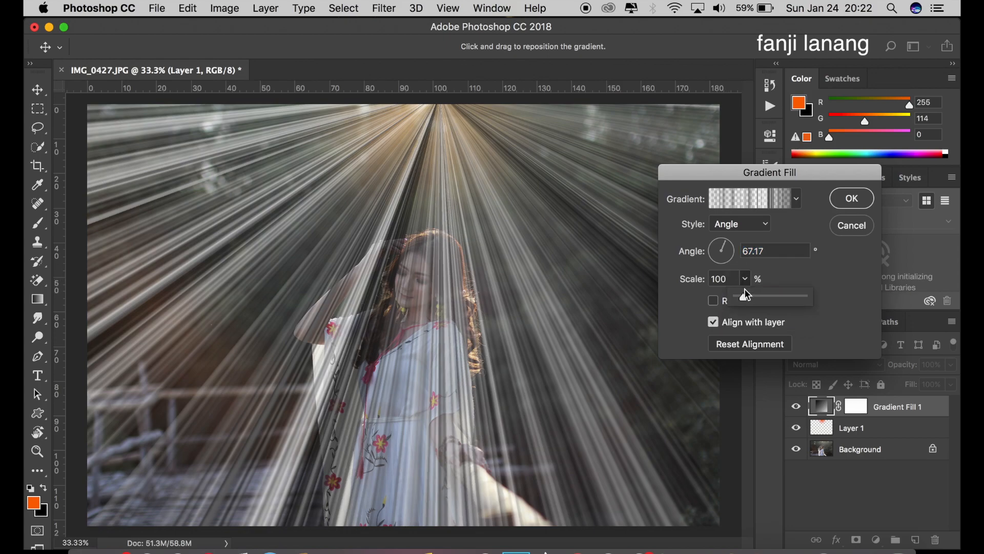
drag(751, 302, 756, 303)
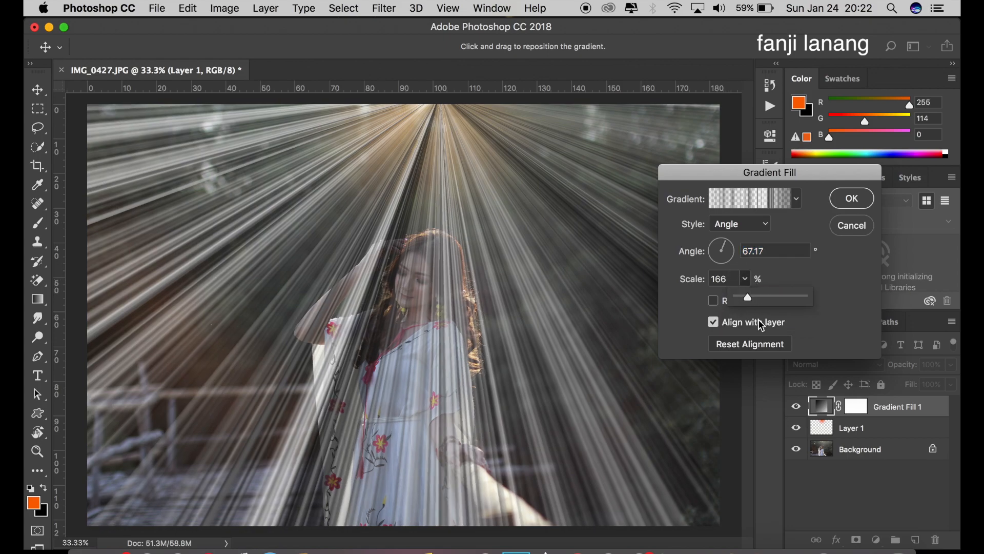
click(792, 280)
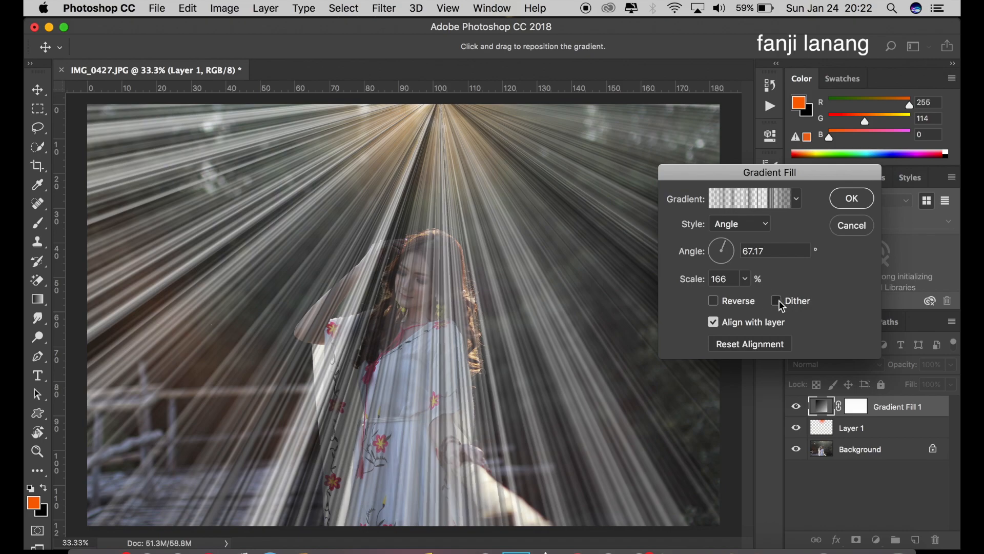
click(780, 302)
click(778, 302)
click(713, 302)
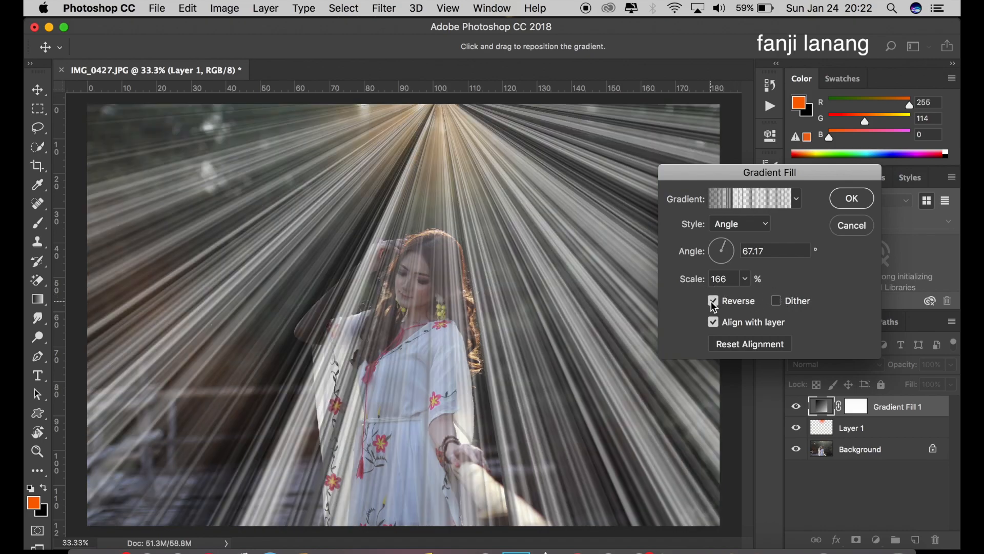
click(714, 303)
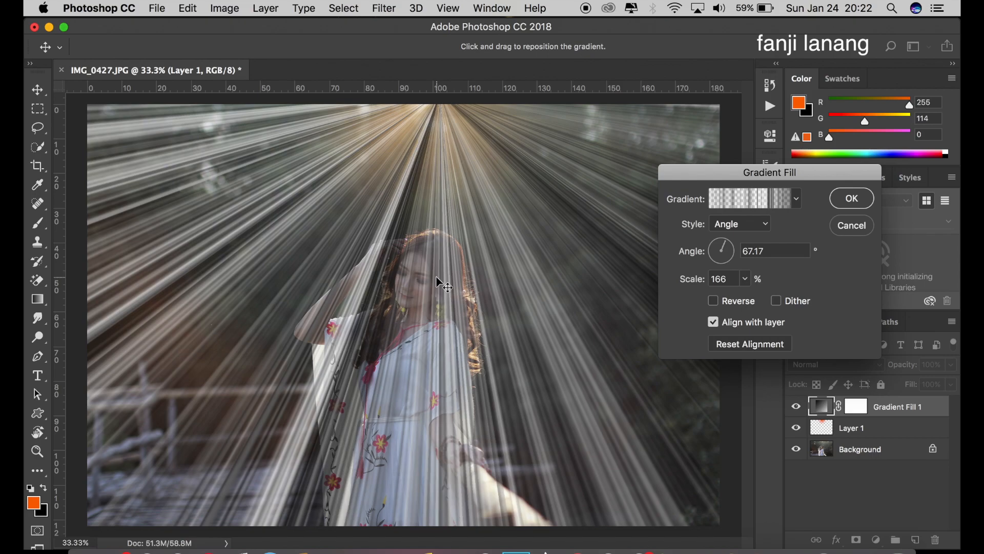
click(851, 198)
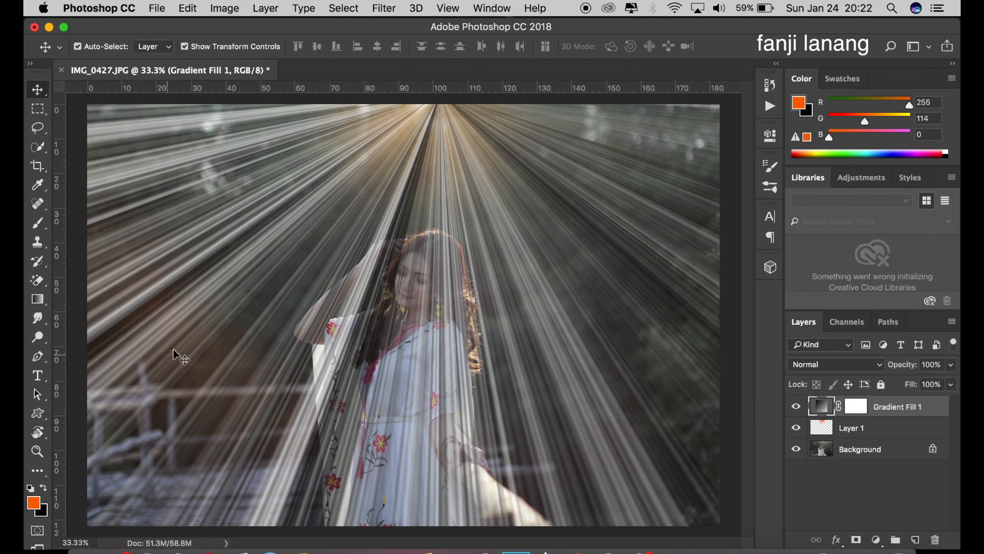
Step: Delete the layer mask from the Gradient Fill 1 layer and convert the layer to a smart object
click(853, 410)
right_click(853, 412)
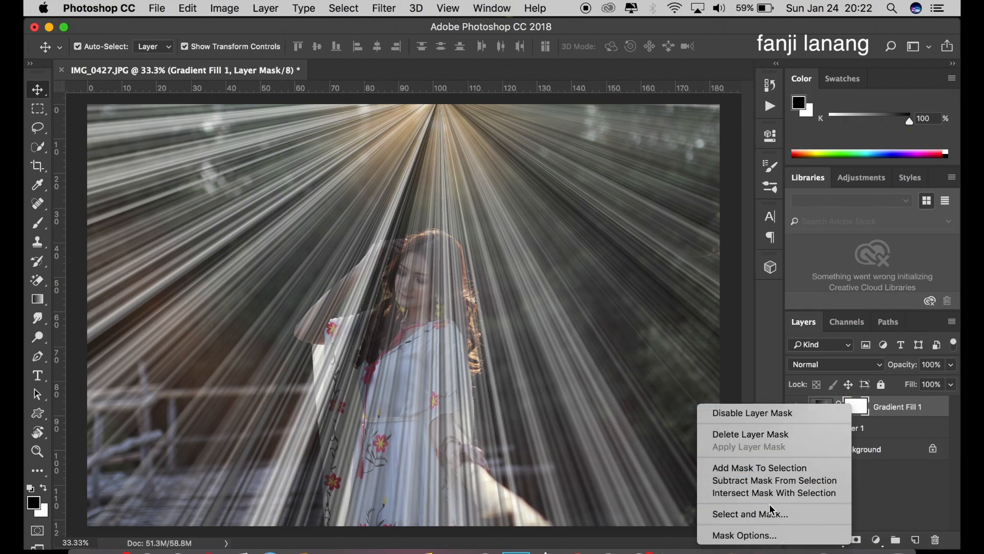
click(787, 436)
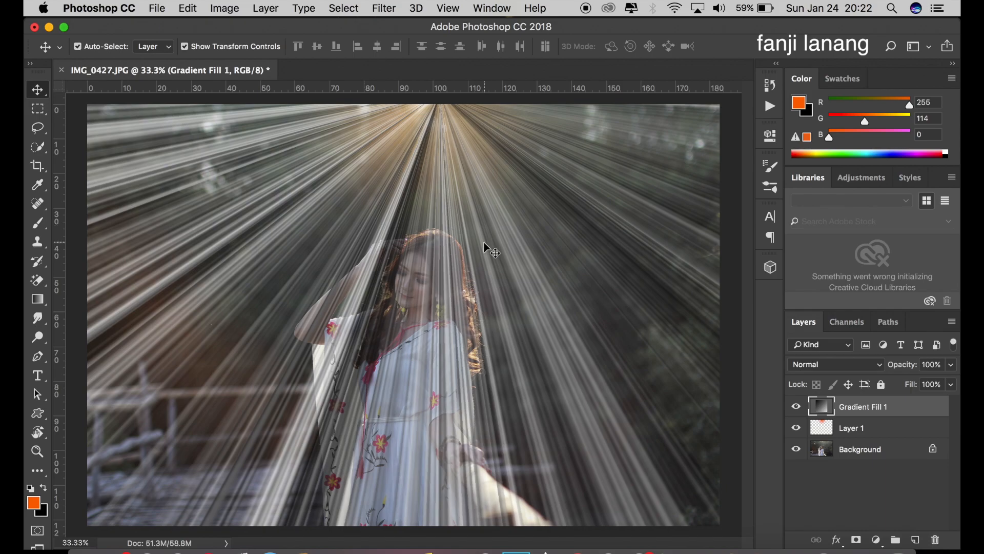
right_click(888, 408)
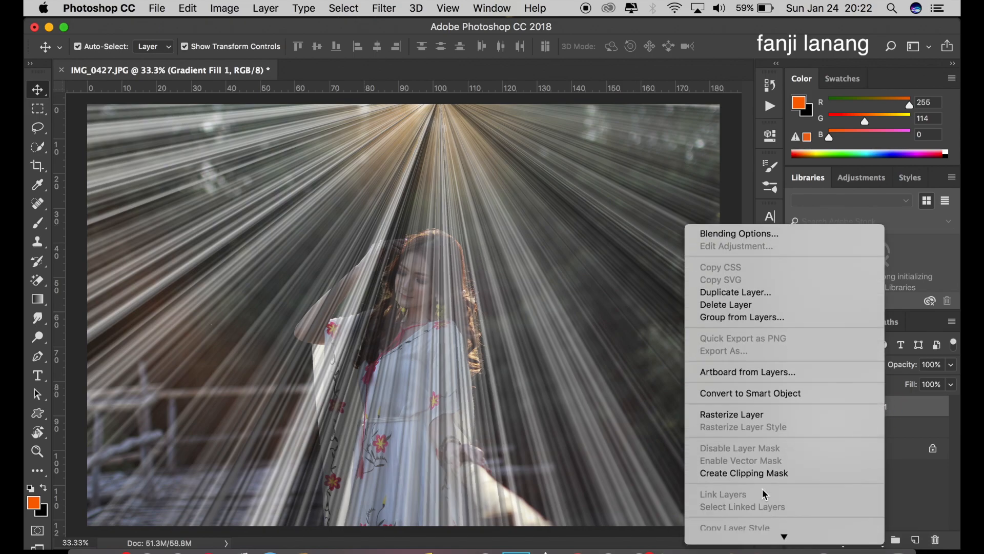
click(741, 398)
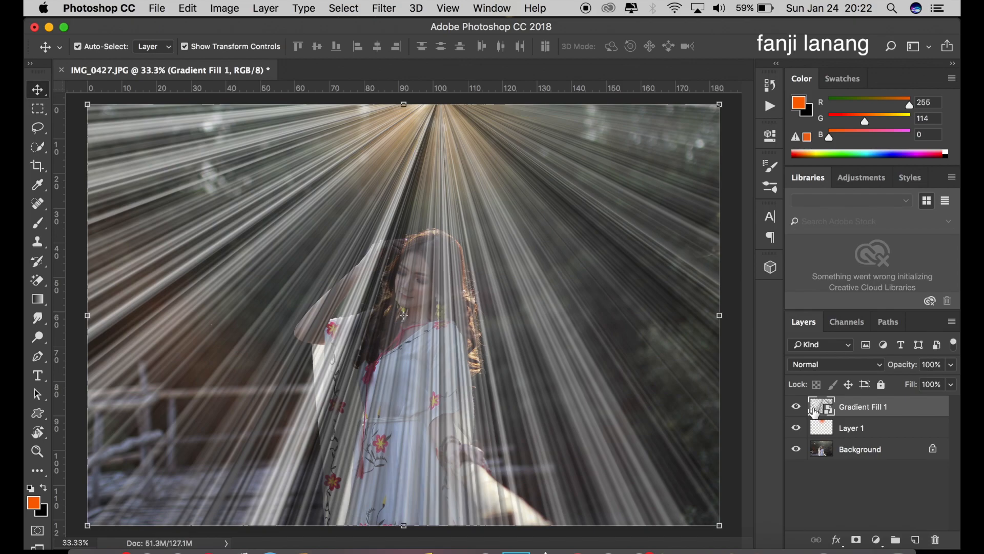
Step: Apply a Gaussian Blur with a 9.9-pixel radius to the light-ray layer
click(385, 8)
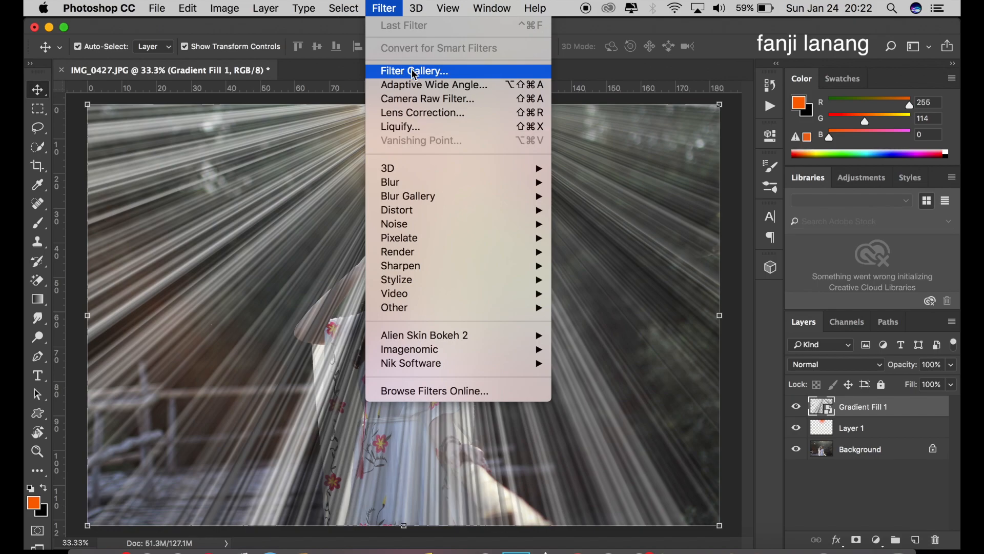
click(635, 81)
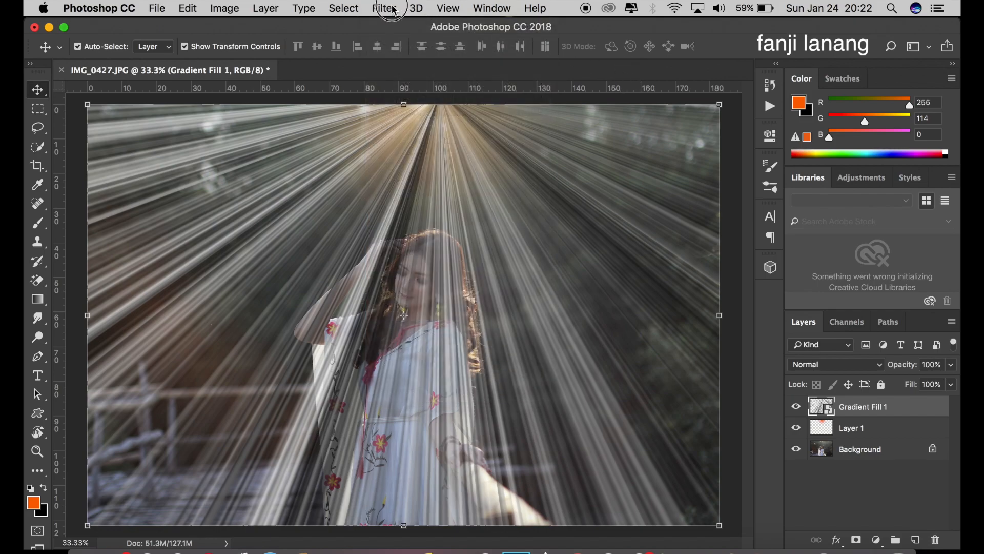
click(392, 10)
mouse_move(413, 183)
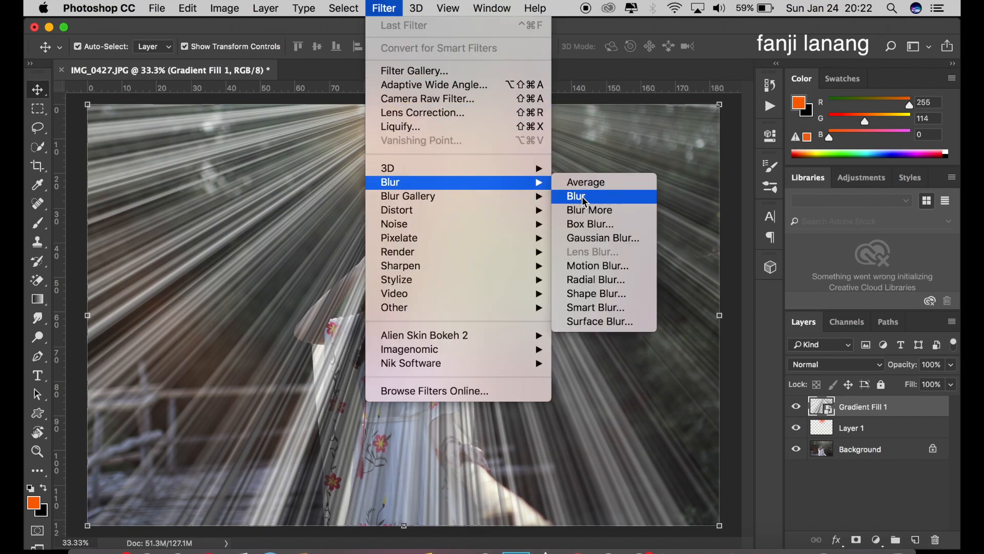
click(595, 238)
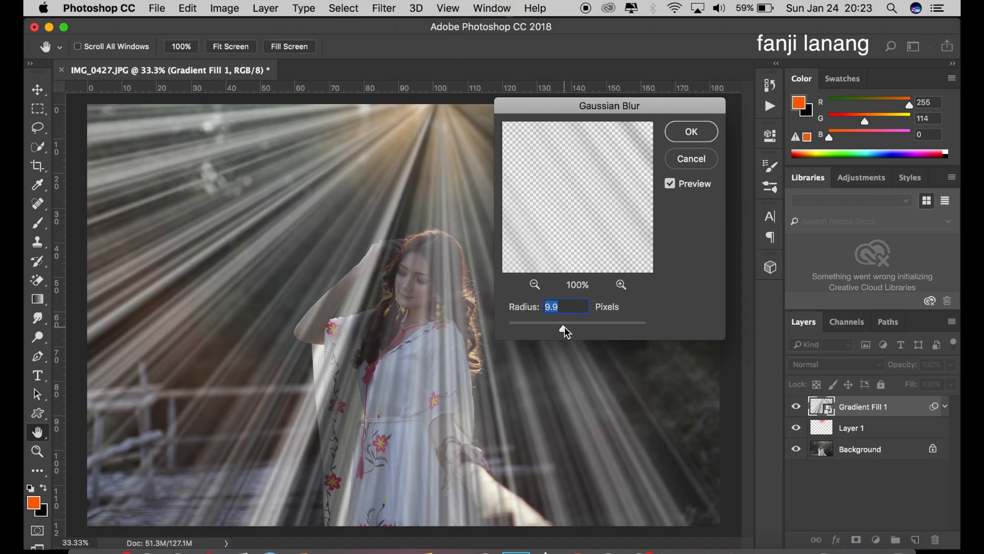
click(705, 139)
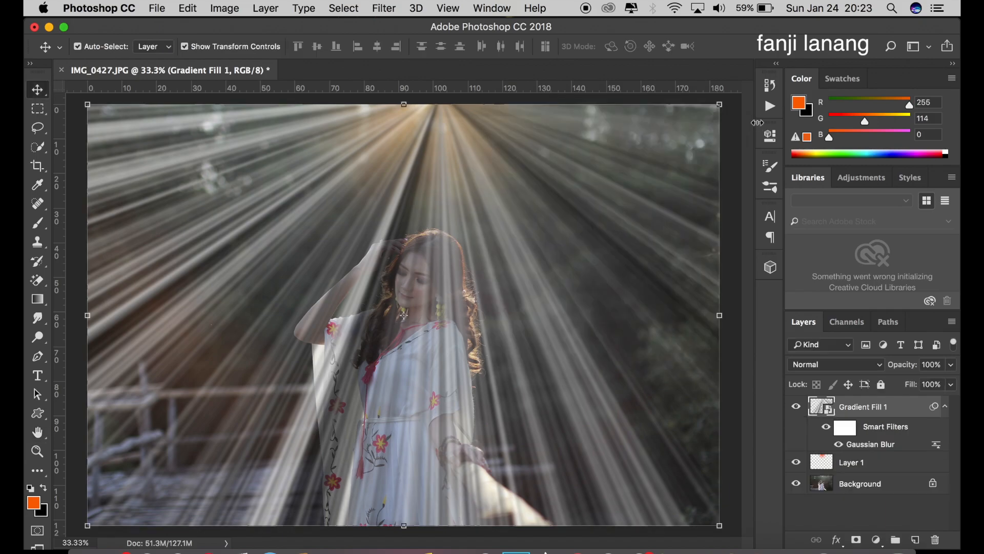
Step: Set the light-ray layer's blend mode to Screen and toggle its visibility to compare the photo with and without rays
click(819, 370)
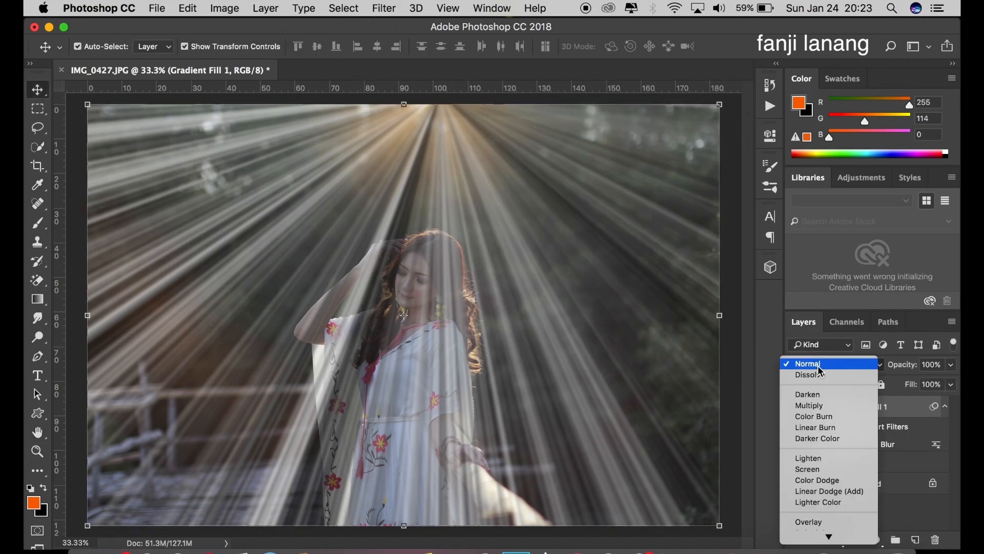
click(821, 470)
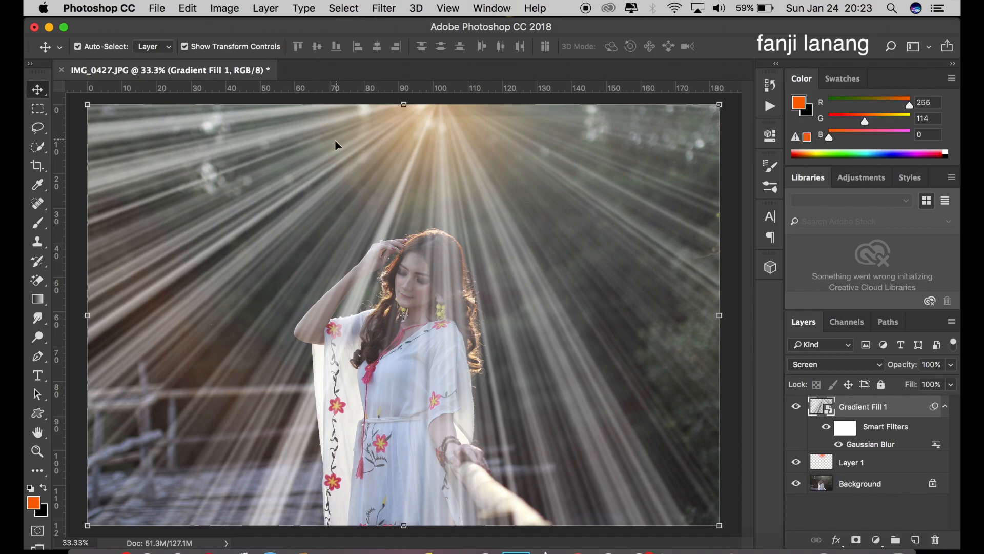
click(796, 407)
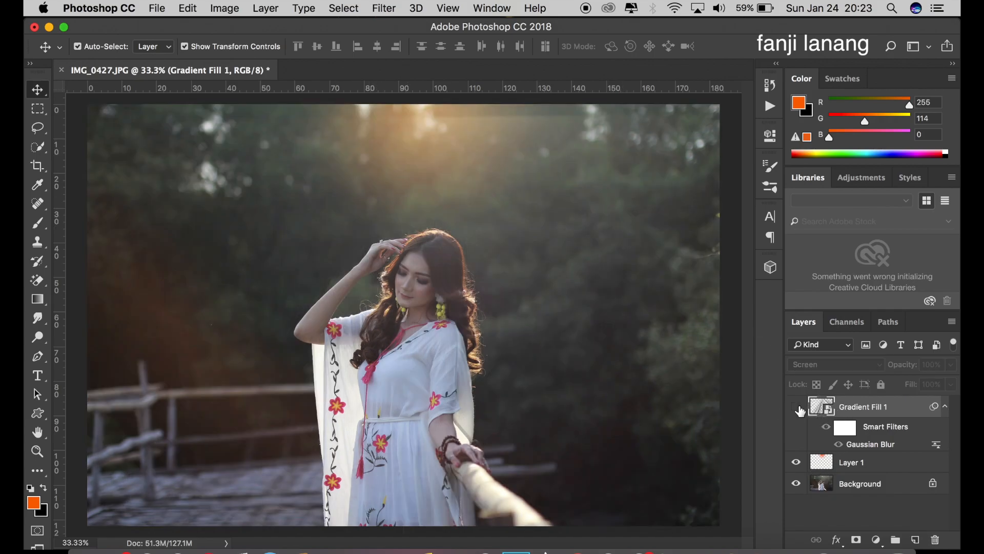
click(797, 407)
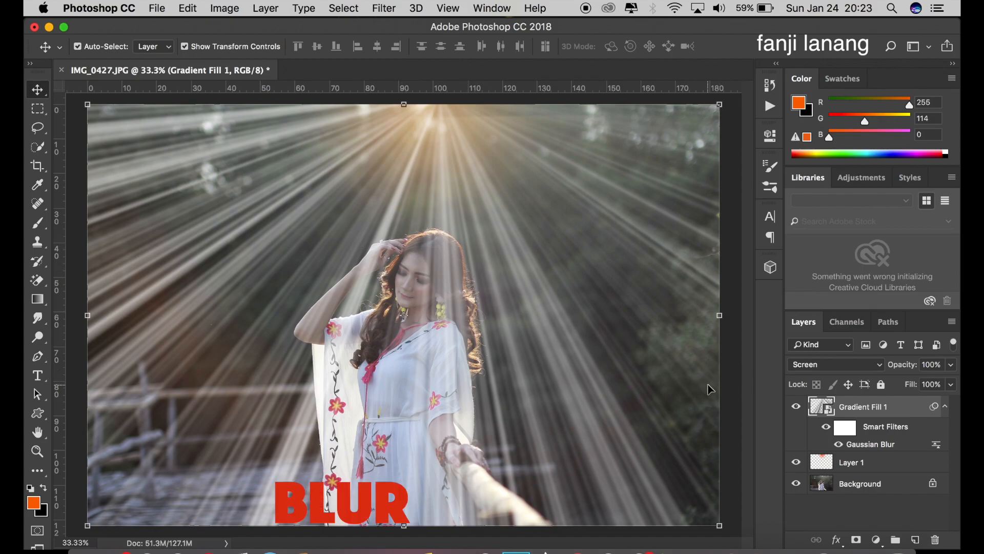
Step: Soften the light rays with a second Gaussian Blur at a radius of 21.9 pixels
click(384, 8)
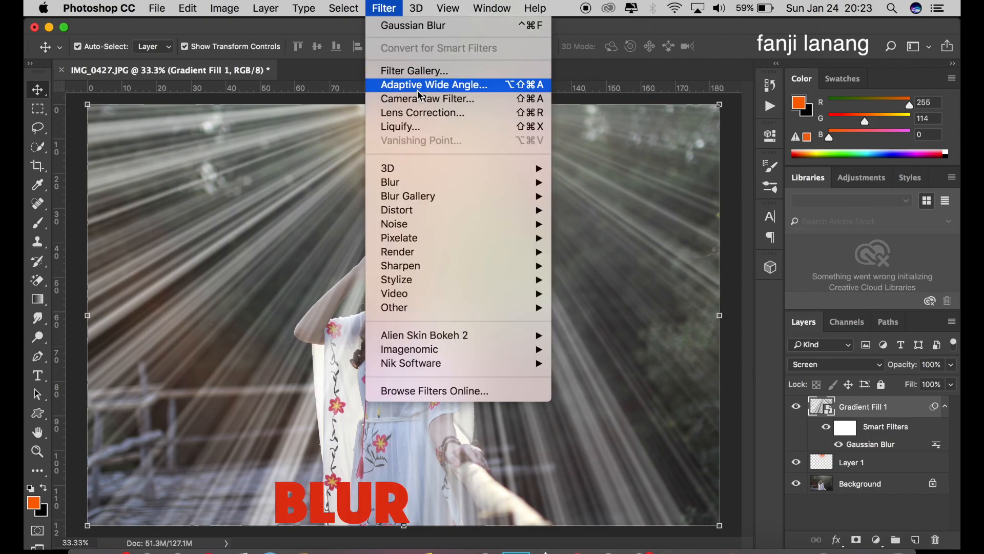
mouse_move(442, 182)
click(579, 240)
drag(598, 111, 731, 92)
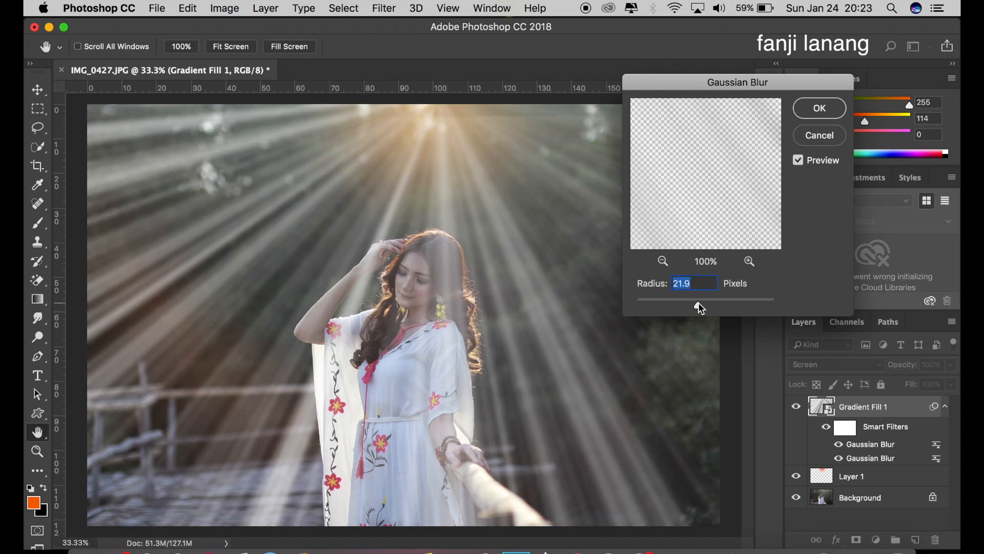
click(820, 107)
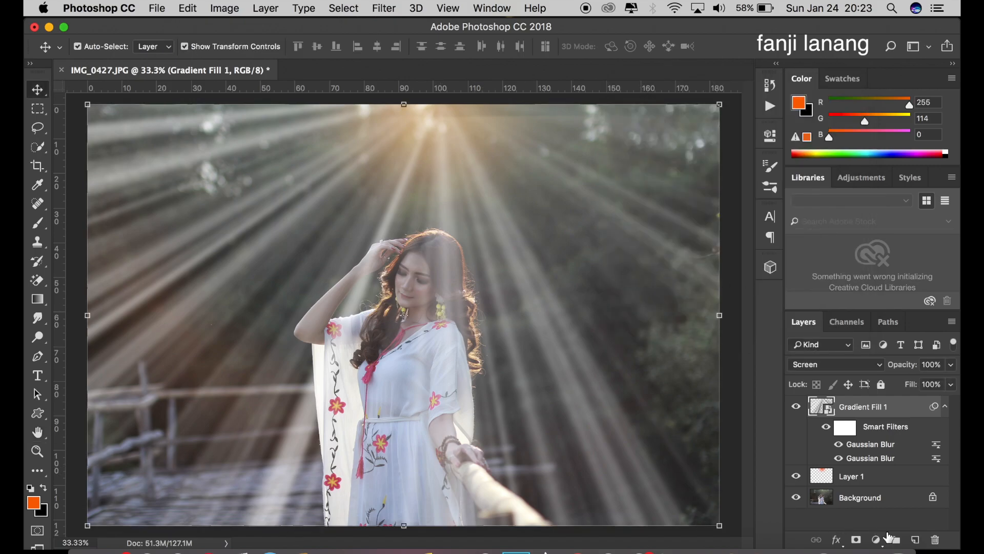
Step: Add a layer mask to the light-ray layer and set up a soft black brush with 71% opacity and 48% flow
click(856, 539)
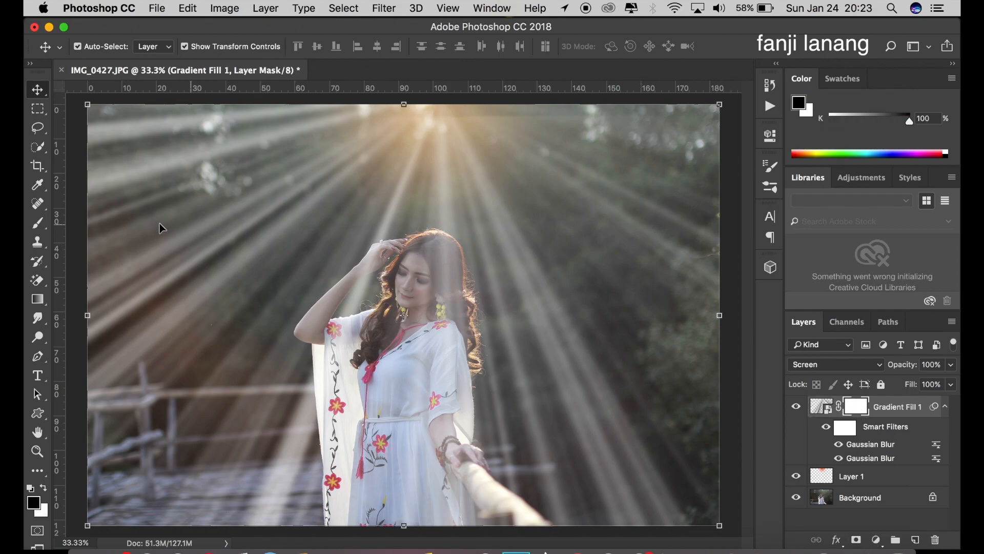
click(37, 223)
click(71, 226)
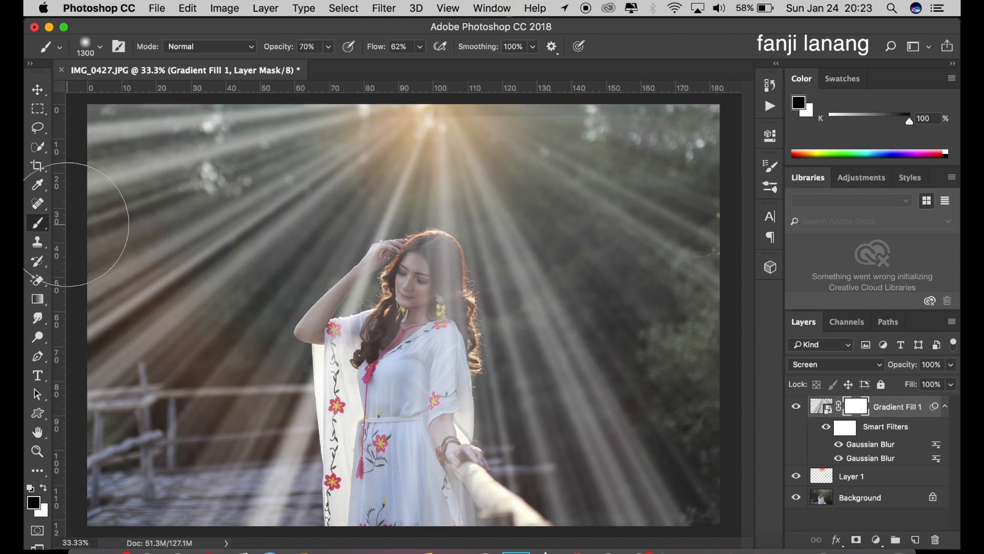
click(101, 53)
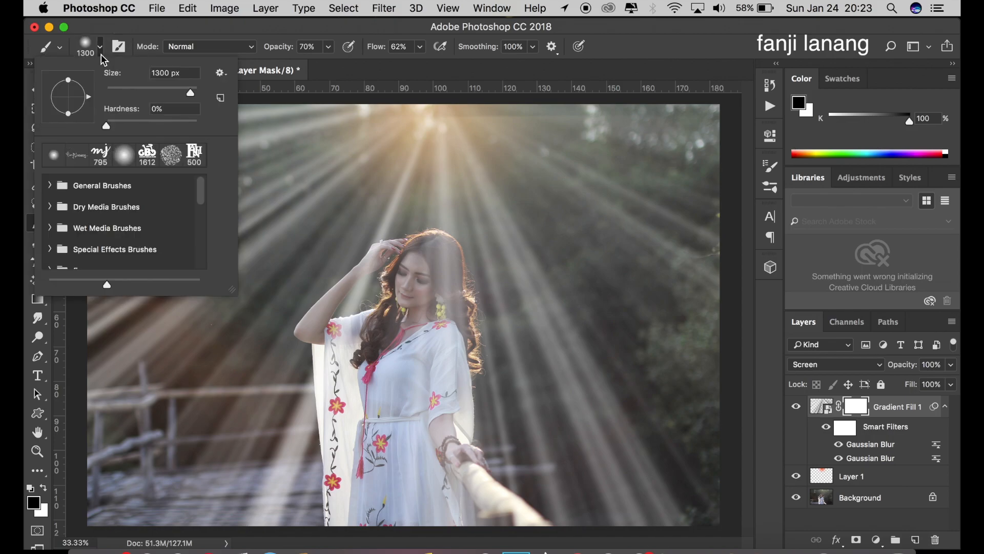
click(56, 159)
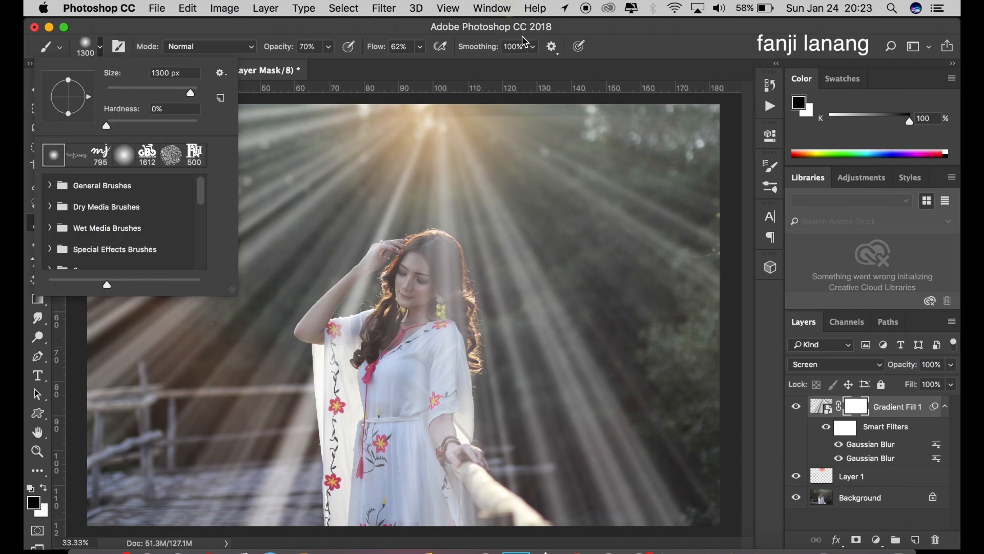
click(702, 42)
drag(329, 49, 329, 71)
drag(416, 50, 412, 68)
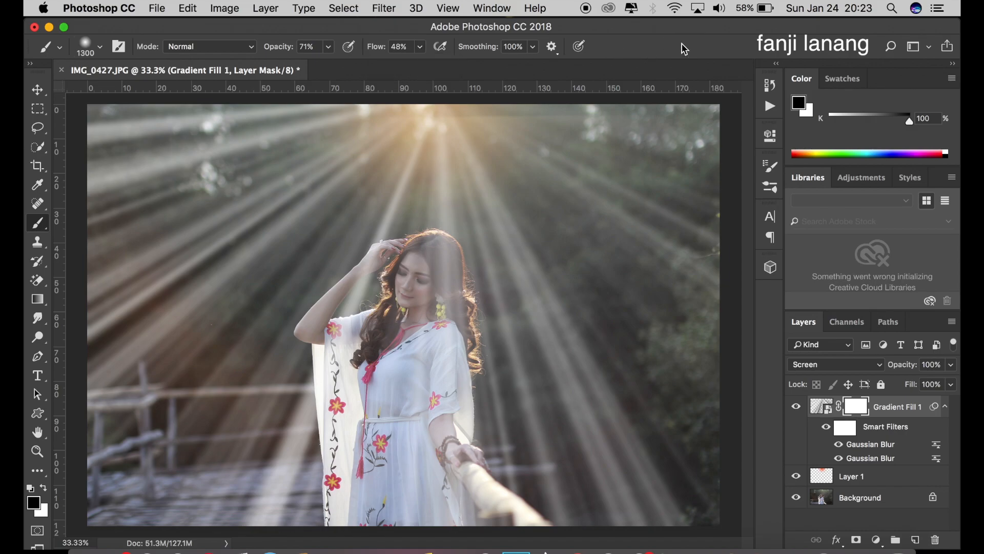
click(43, 488)
click(43, 488)
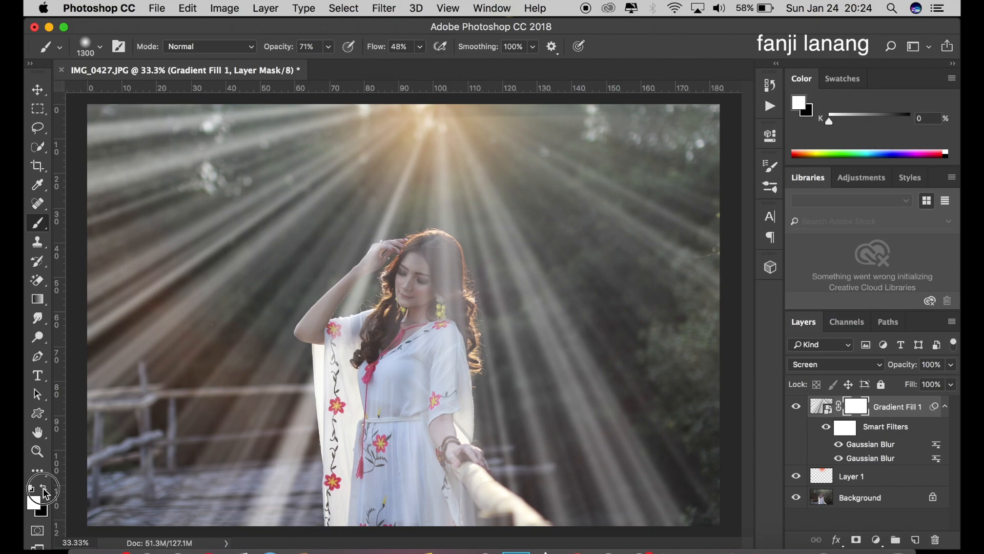
Step: Mask the rays off the woman's face, hair and dress, reducing the brush to 700 and then 500 px
key(bracketleft)
key(bracketleft)
key(bracketleft)
mouse_move(429, 269)
mouse_down()
mouse_move(405, 349)
mouse_move(413, 323)
mouse_up()
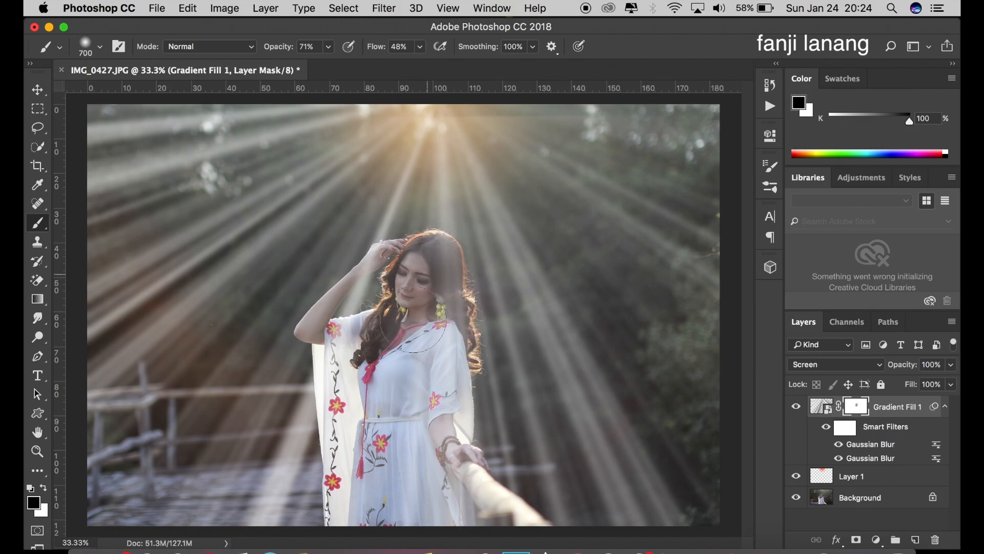
key(bracketleft)
key(bracketleft)
mouse_move(422, 278)
mouse_down()
mouse_move(421, 249)
mouse_move(389, 277)
mouse_move(401, 352)
mouse_move(441, 262)
mouse_move(417, 422)
mouse_move(438, 260)
mouse_move(411, 247)
mouse_move(424, 417)
mouse_move(420, 292)
mouse_move(431, 259)
mouse_move(424, 413)
mouse_move(450, 487)
mouse_move(446, 508)
mouse_move(387, 321)
mouse_move(392, 259)
mouse_move(348, 241)
mouse_move(319, 325)
mouse_move(416, 417)
mouse_move(374, 374)
mouse_move(418, 276)
mouse_move(439, 477)
mouse_move(401, 416)
mouse_up()
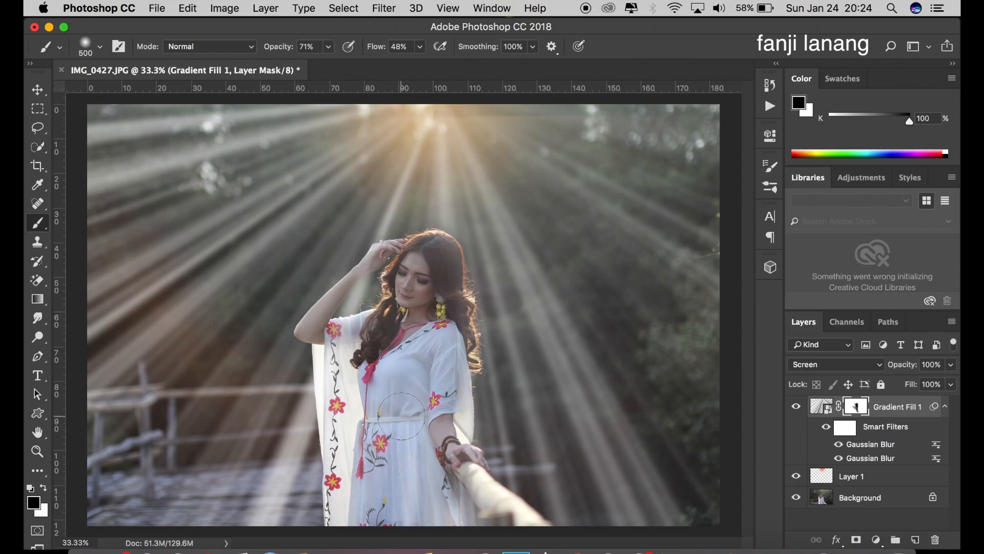
Step: Fade the rays over the lower background and the area left of the woman with a 1200 px brush at 41% flow
key(bracketright)
key(bracketright)
key(bracketright)
key(bracketright)
click(420, 46)
drag(417, 65, 413, 65)
mouse_move(641, 450)
mouse_down()
mouse_move(490, 498)
mouse_move(675, 466)
mouse_move(646, 446)
mouse_up()
mouse_move(529, 423)
mouse_down()
mouse_move(516, 410)
mouse_move(664, 393)
mouse_move(595, 386)
mouse_move(582, 374)
mouse_up()
mouse_move(122, 421)
mouse_down()
mouse_move(282, 494)
mouse_move(275, 483)
mouse_move(270, 502)
mouse_up()
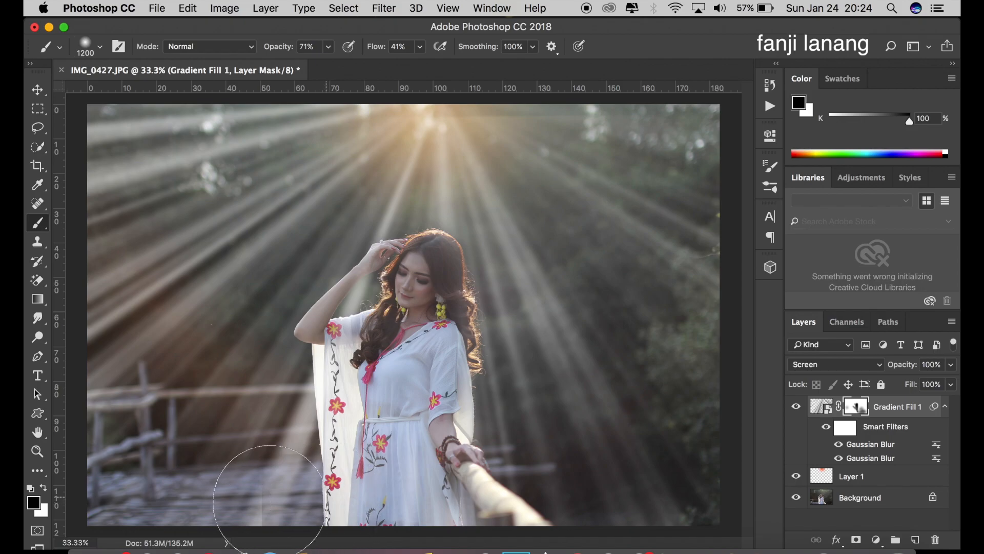
click(256, 496)
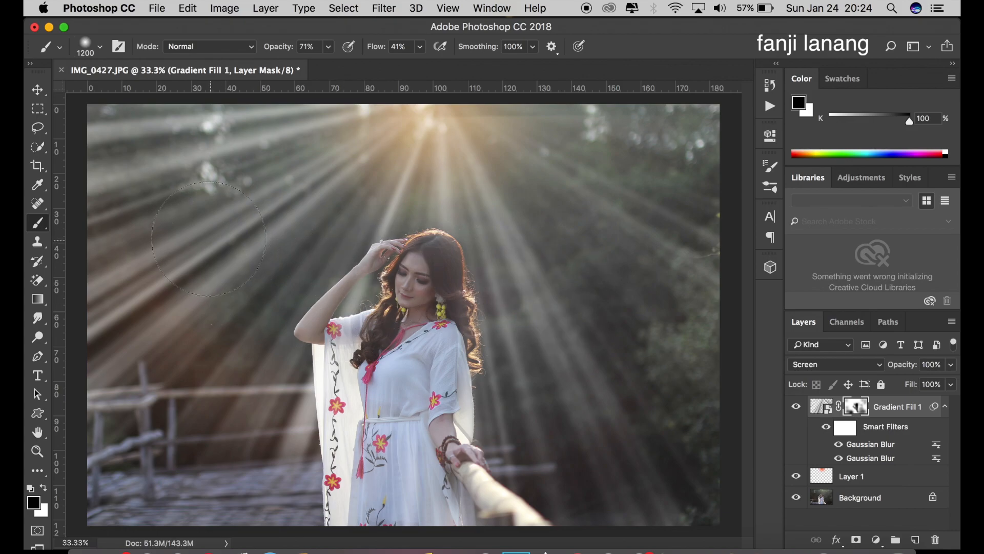
drag(207, 242, 219, 249)
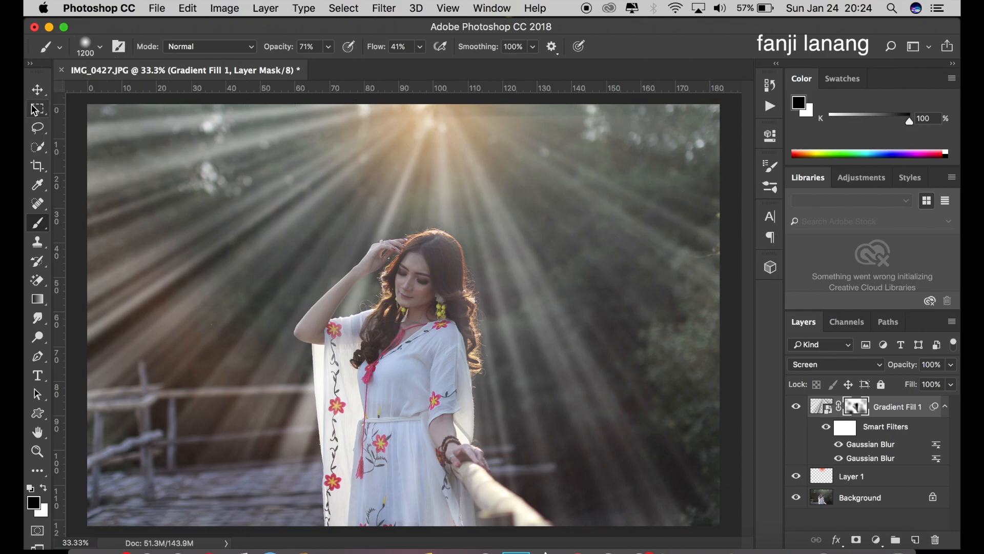
click(41, 91)
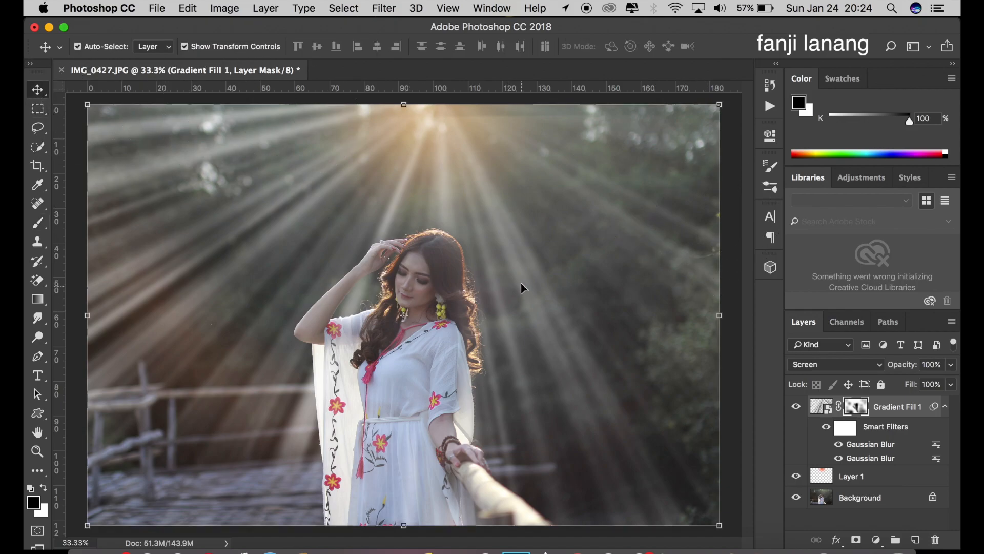
Step: Create a new layer above the light rays and fill it with the merged image using Apply Image with Normal blending
click(917, 540)
click(239, 9)
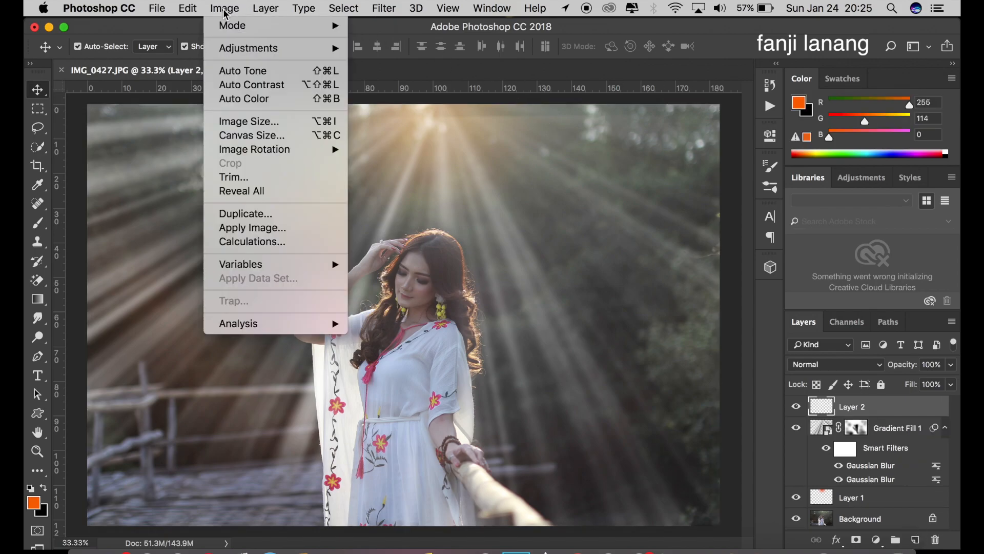
click(269, 229)
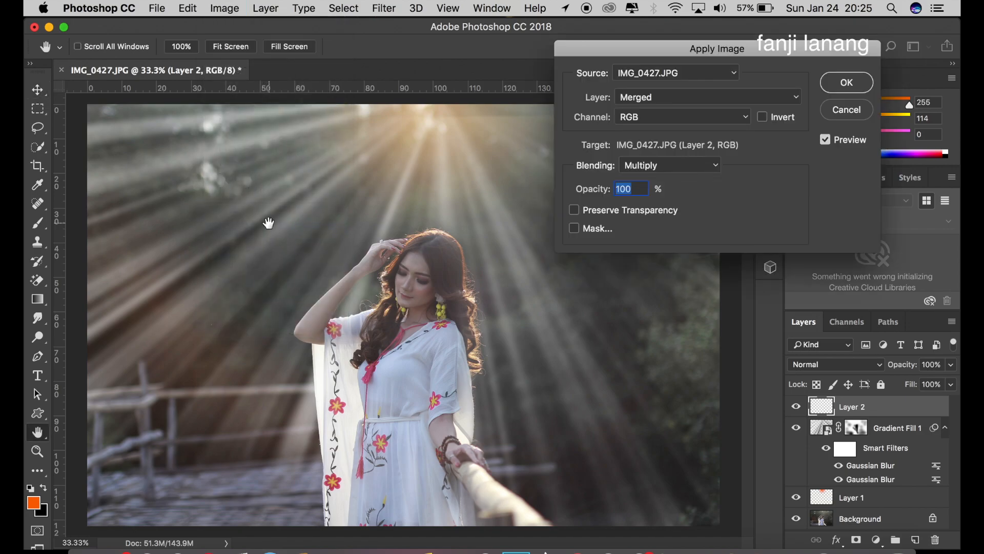
click(707, 164)
click(651, 130)
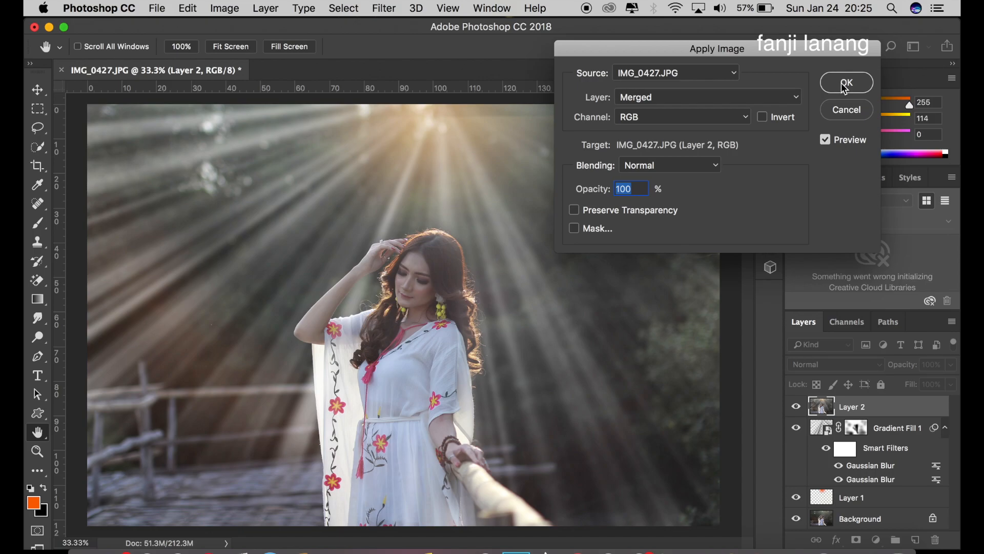
click(839, 82)
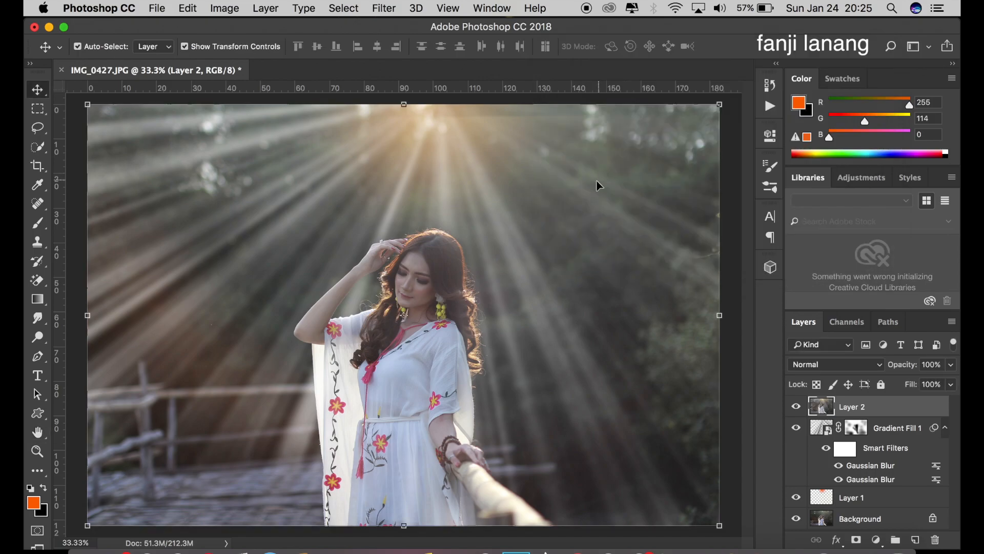
Step: Add a Selective Color adjustment layer and set the Reds to Cyan -40% and Yellow +43%
click(877, 540)
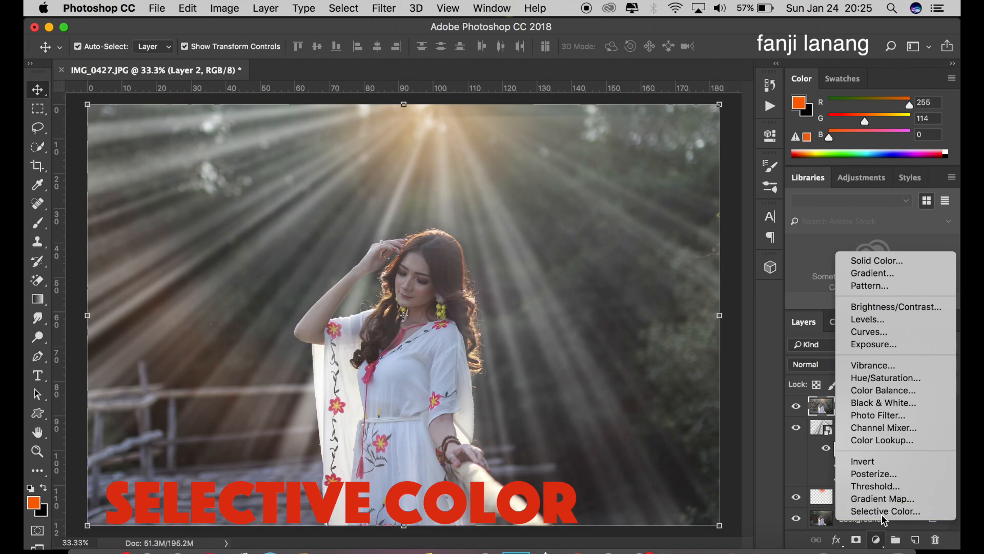
click(883, 512)
drag(618, 226, 608, 231)
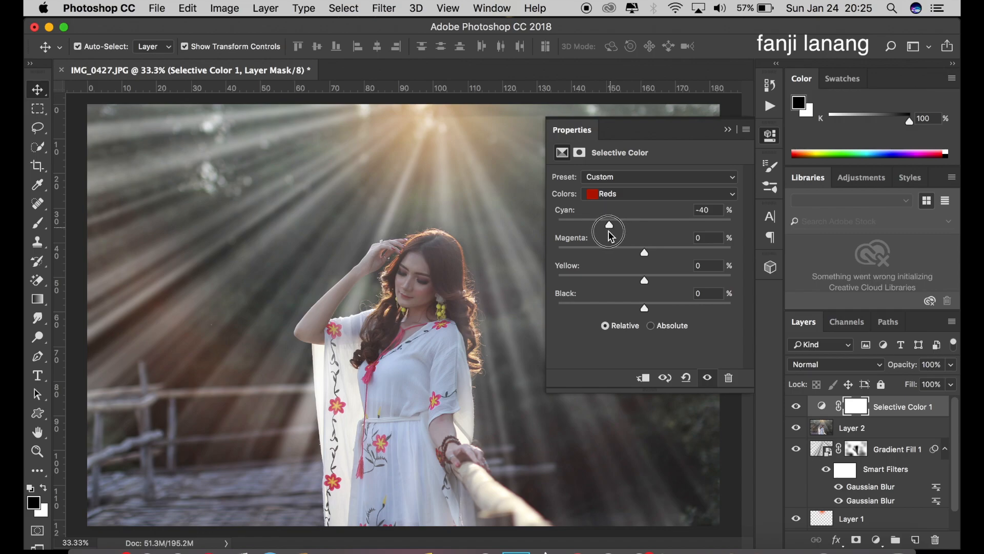
mouse_move(671, 279)
mouse_down()
mouse_move(700, 286)
mouse_move(683, 290)
mouse_up()
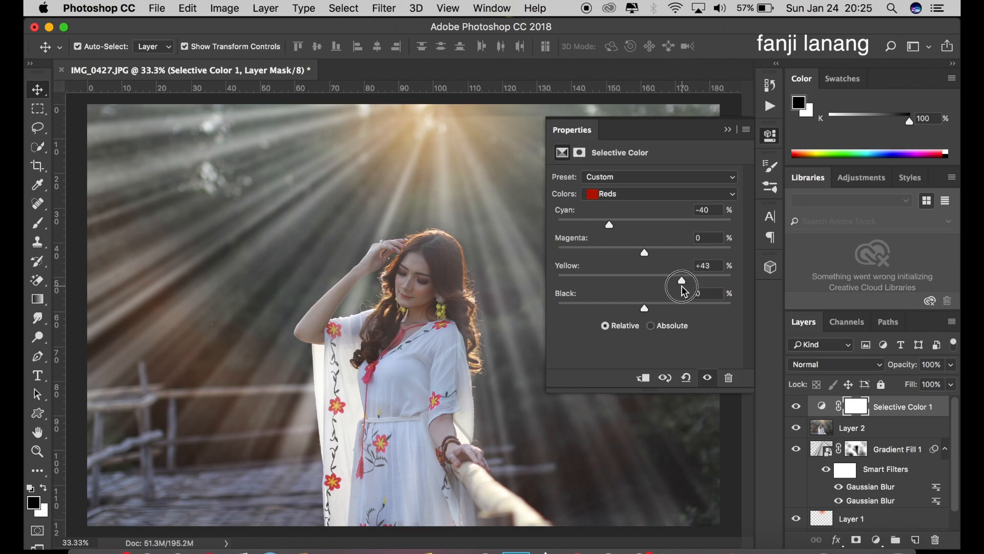
Step: Set the Yellows in the Selective Color adjustment to Cyan -100% and Yellow +15%
click(629, 194)
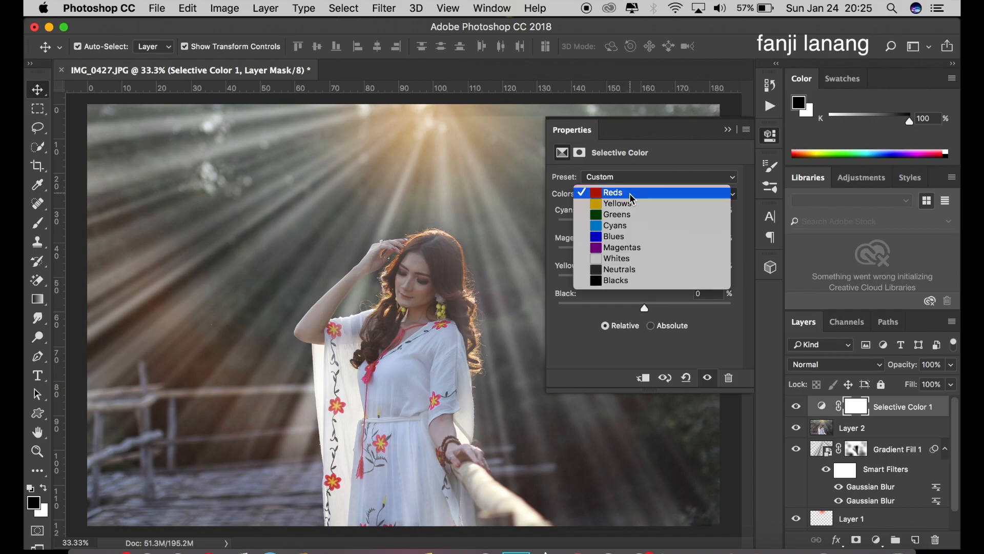
click(633, 205)
drag(615, 222, 526, 221)
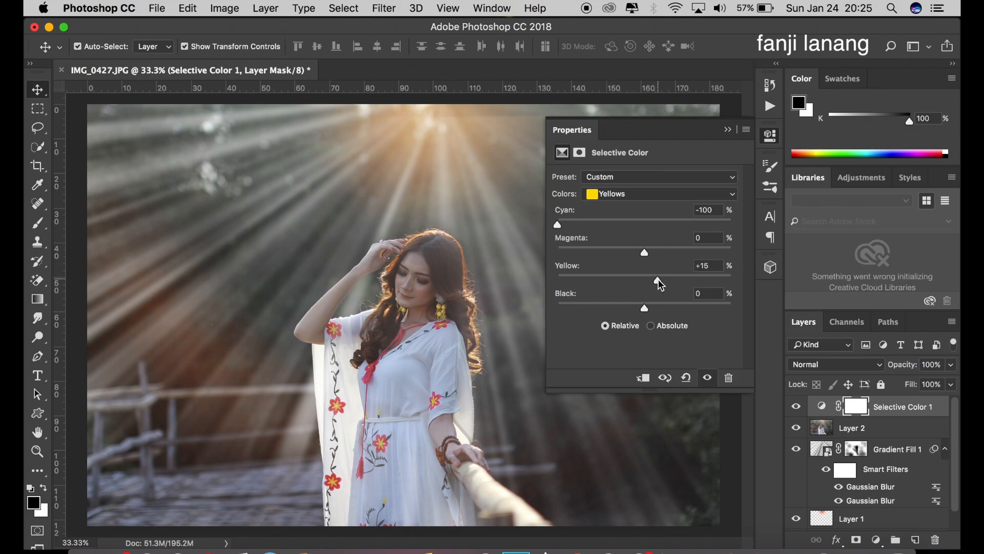
Step: Set the Greens in the Selective Color adjustment to Cyan -100%, Magenta +100% and Yellow +99%
click(653, 197)
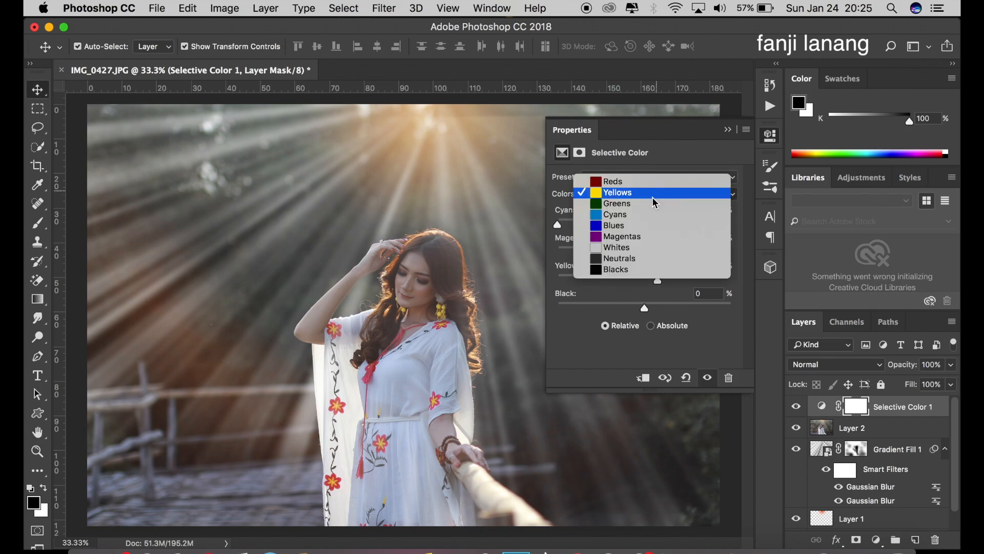
click(655, 204)
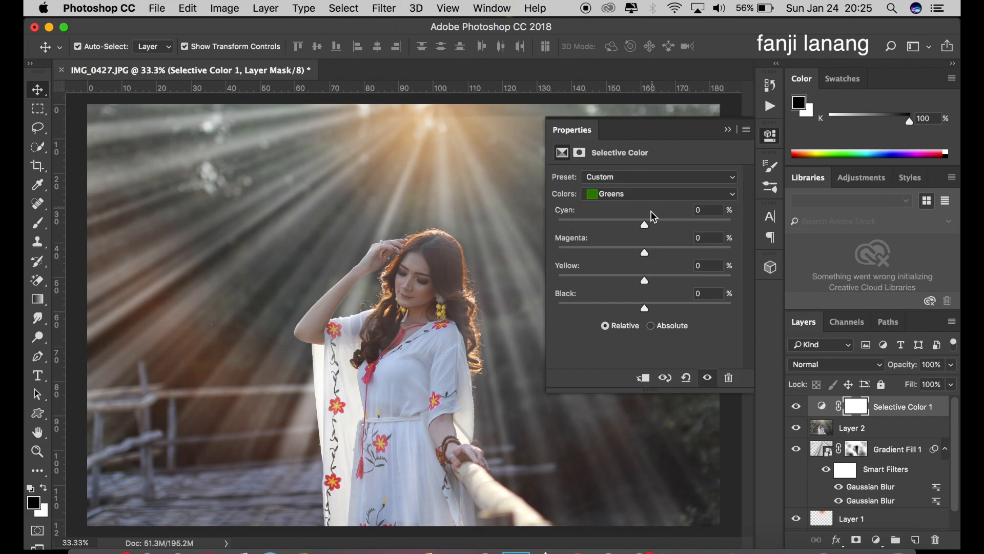
drag(643, 221, 530, 237)
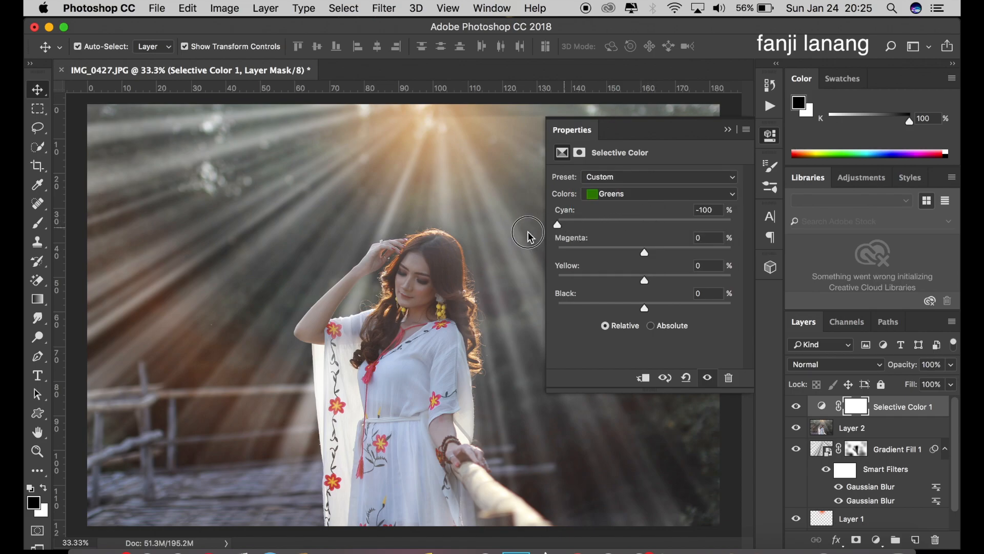
drag(645, 280, 730, 281)
drag(647, 254, 792, 268)
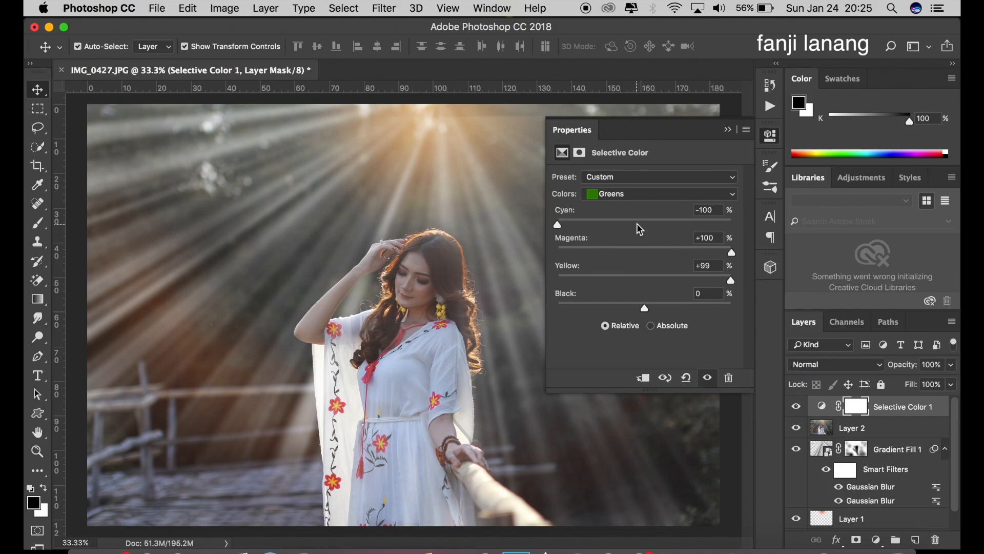
drag(639, 225, 545, 229)
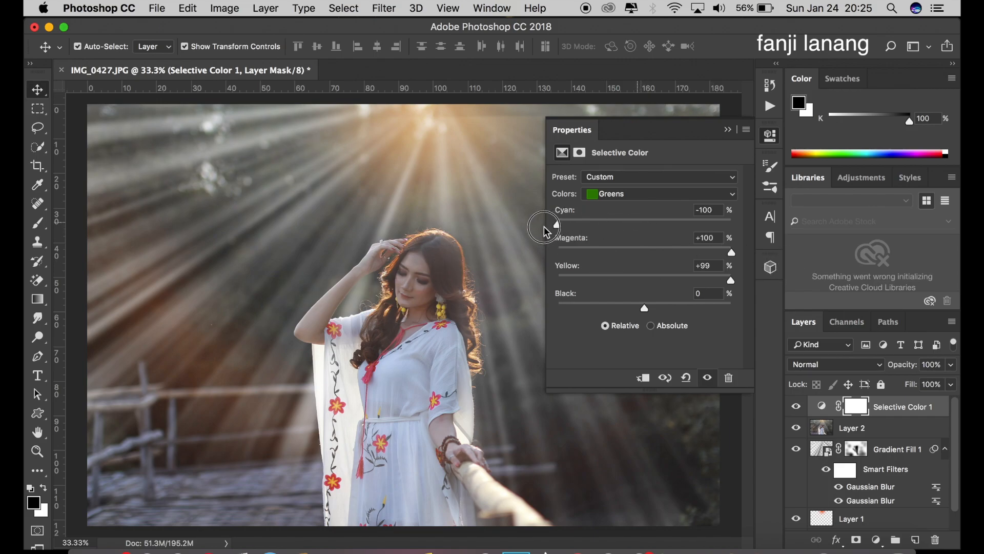
Step: Set Cyan, Magenta, Yellow and Black to 5% each for the Blacks in the Selective Color adjustment
click(626, 195)
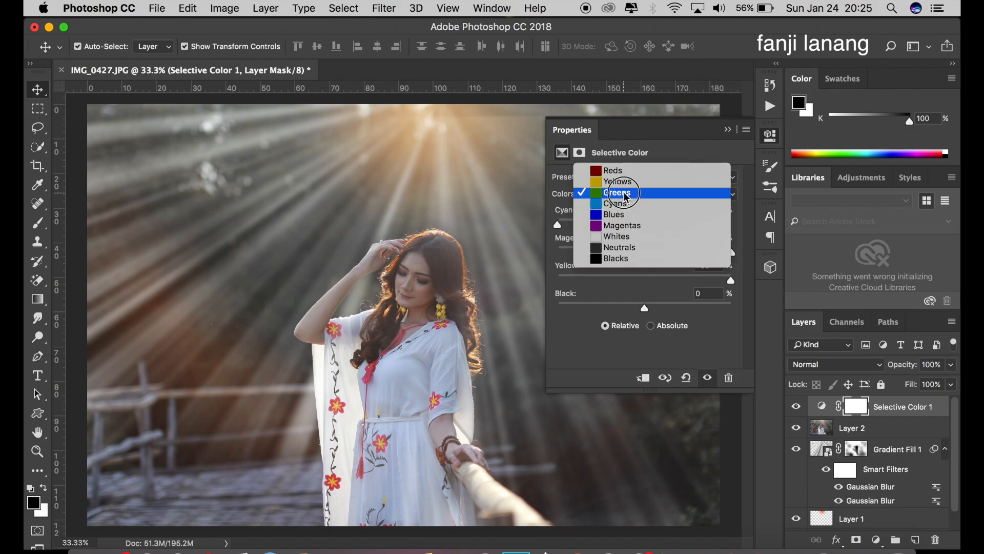
click(621, 260)
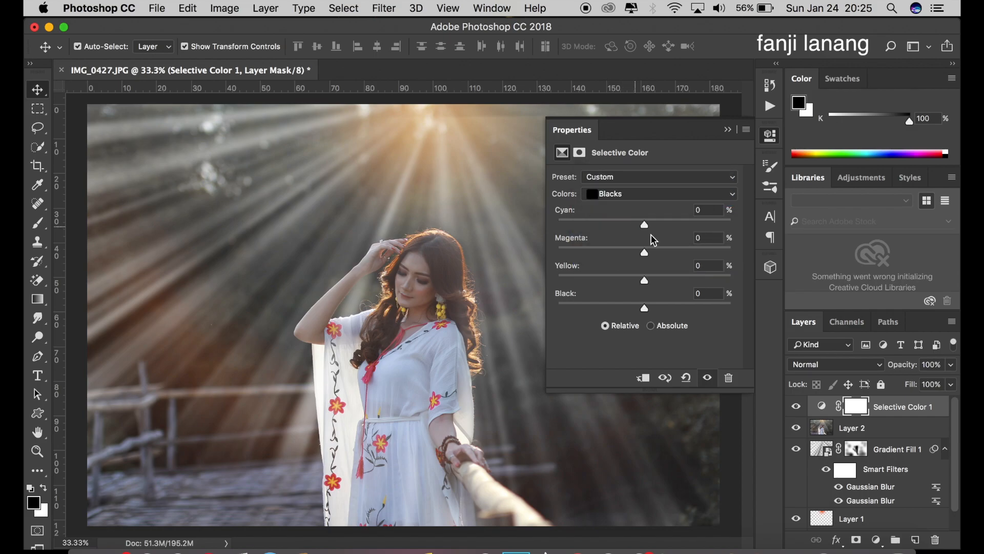
text(5)
click(687, 240)
text(5)
click(698, 267)
click(712, 296)
text(5)
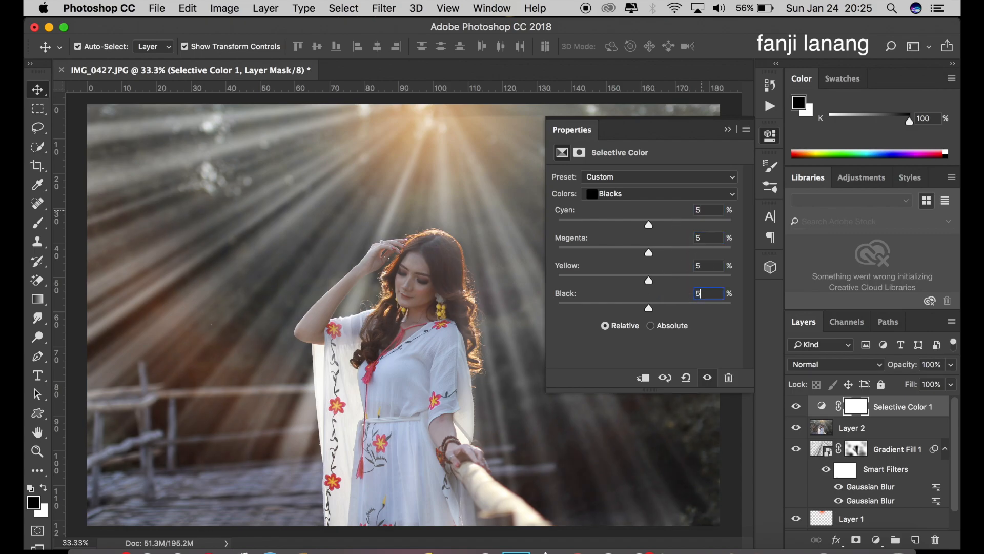
click(727, 130)
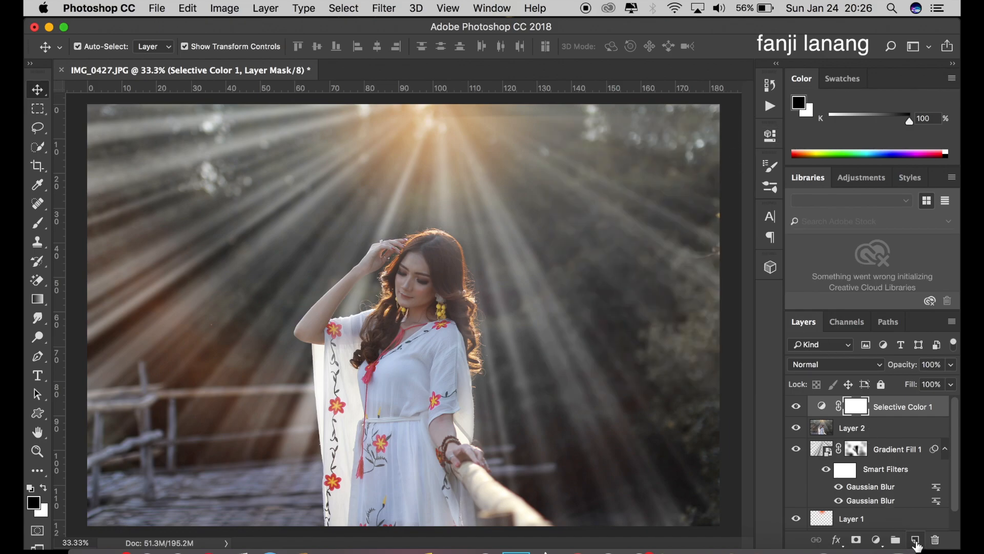
Step: Create a new layer above the Selective Color adjustment and choose the handwritten signature brush
click(916, 540)
click(38, 225)
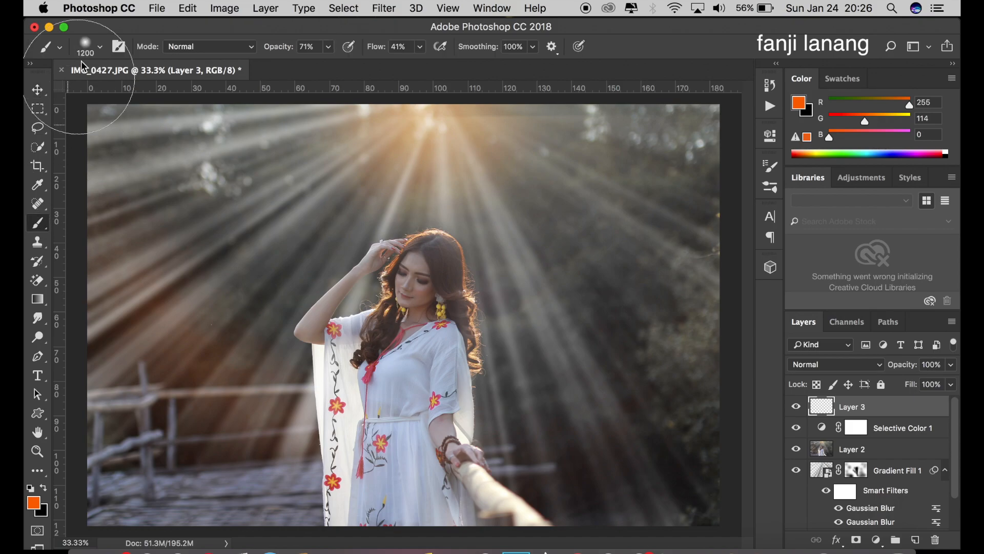
click(92, 47)
click(81, 161)
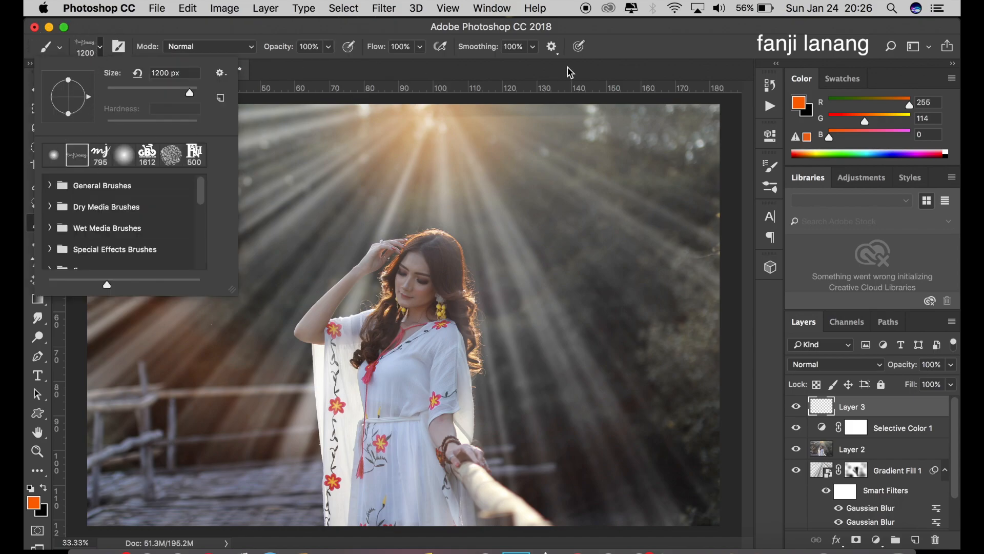
click(566, 66)
Step: Set the foreground color to white and adjust the signature brush's size for the photo's lower-left corner
click(31, 487)
click(43, 487)
key(bracketleft)
key(bracketleft)
key(bracketleft)
key(bracketleft)
key(bracketleft)
key(bracketleft)
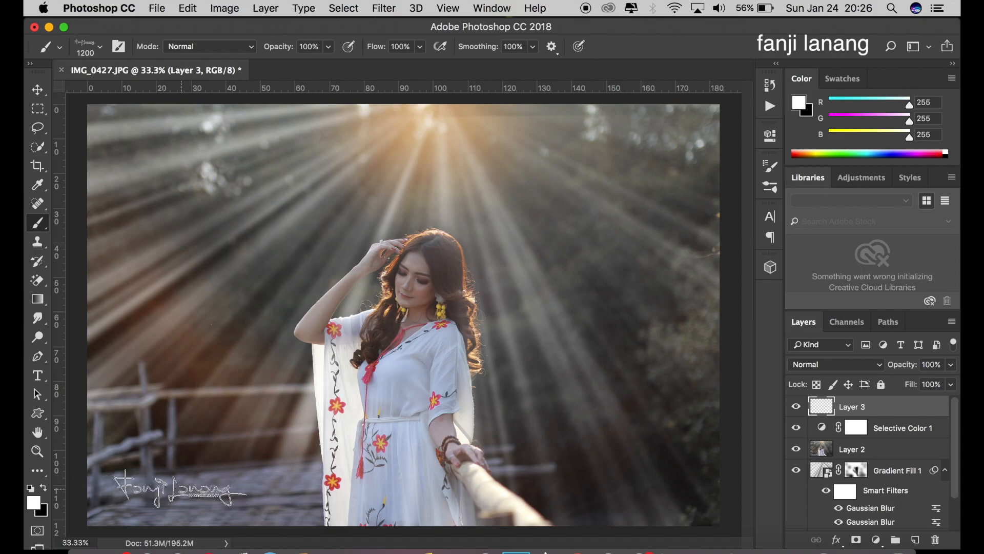